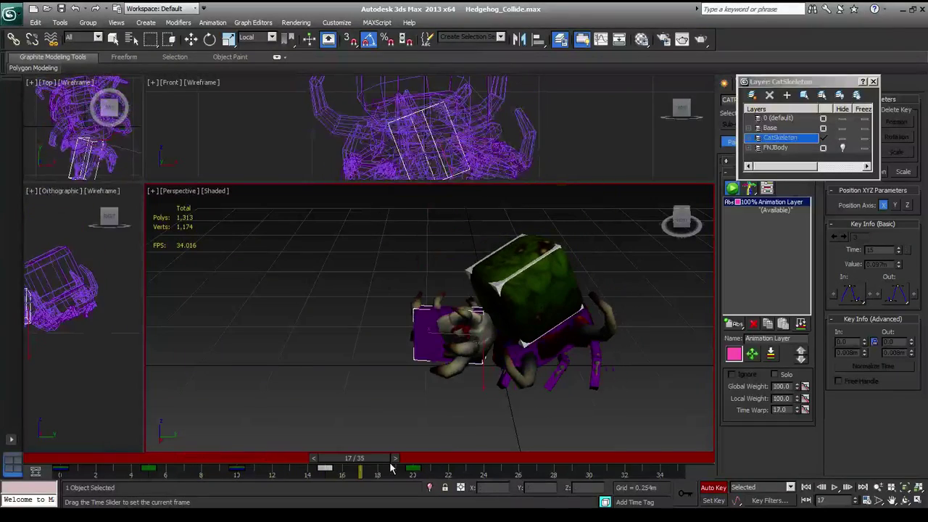
# Rotate the creature's head bone slightly at frame 20 with Auto Key recording on.
pyautogui.press('e')
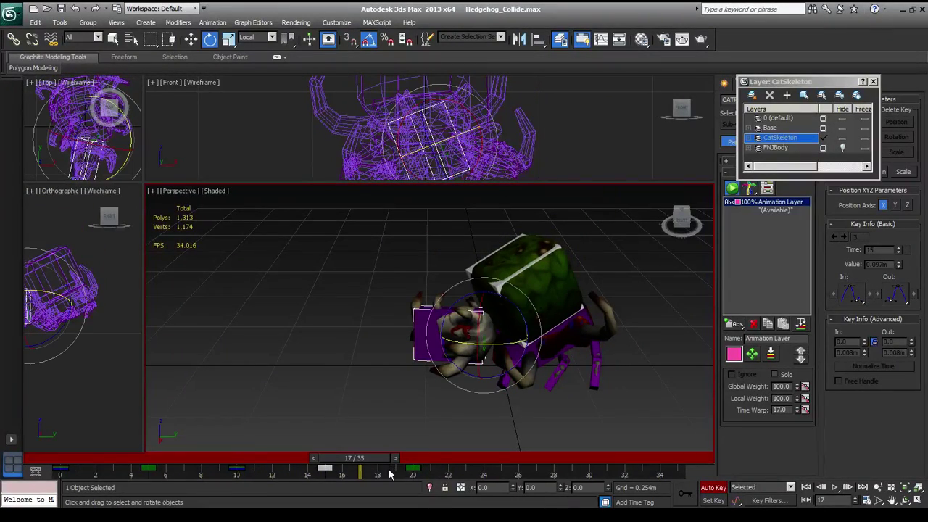
pyautogui.doubleClick(533, 346)
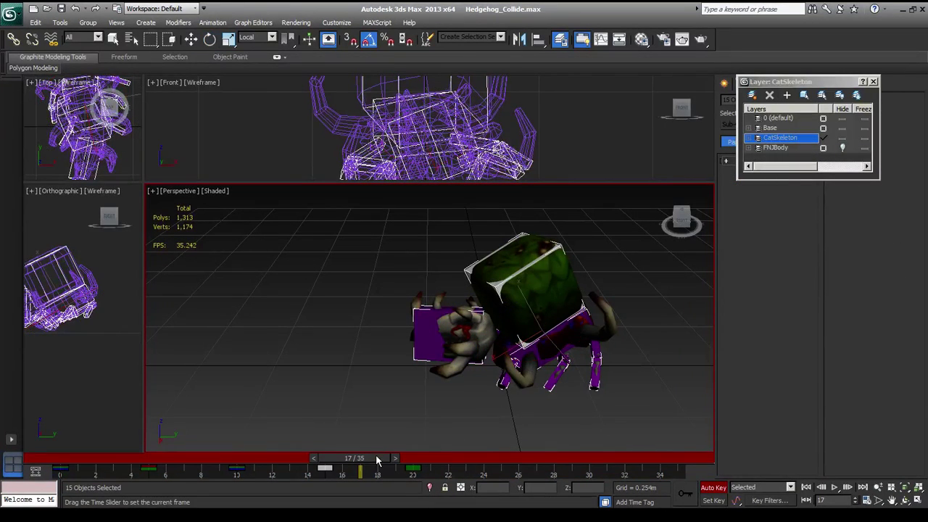
pyautogui.moveTo(394, 459); pyautogui.dragTo(426, 459)
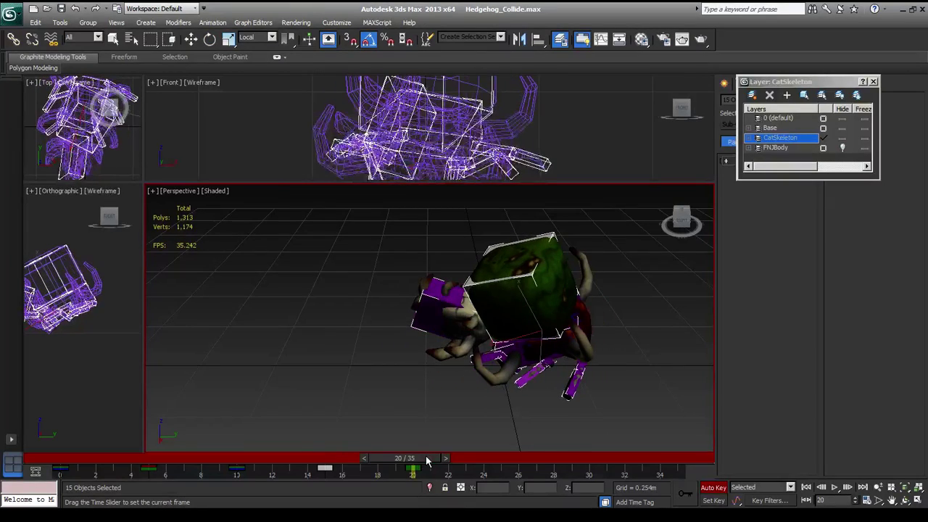
pyautogui.click(452, 341)
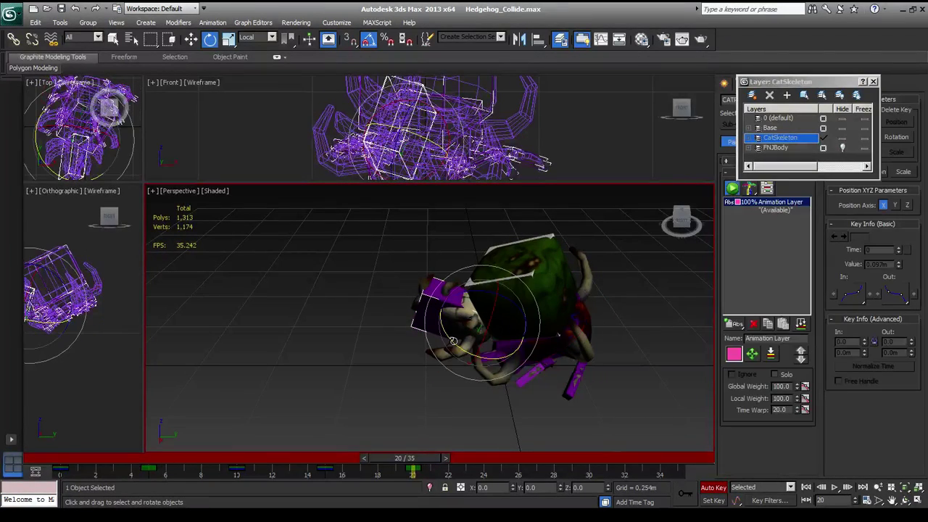
pyautogui.moveTo(458, 347); pyautogui.dragTo(468, 355)
pyautogui.moveTo(410, 467); pyautogui.dragTo(370, 492)
pyautogui.press('e')
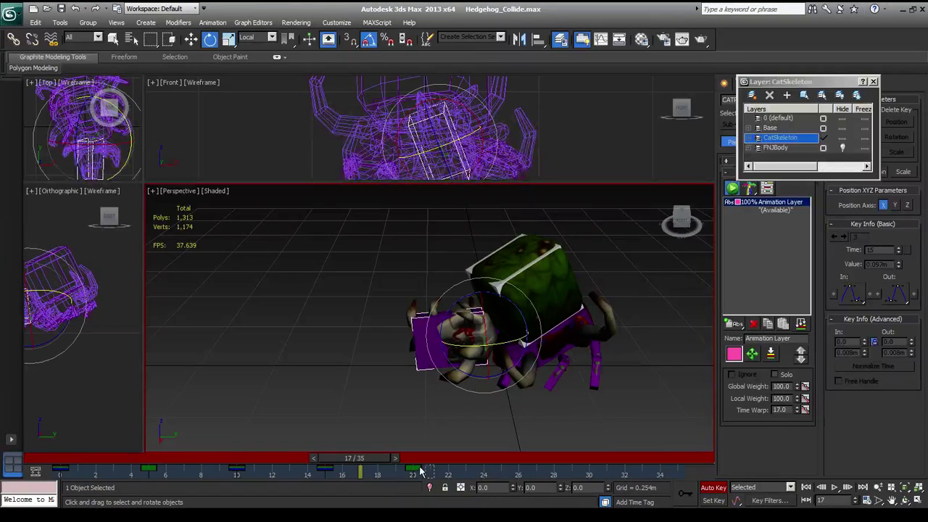
# Select the whole body bone hierarchy and move its key from frame 20 to frame 25.
pyautogui.click(537, 349)
pyautogui.doubleClick(513, 355)
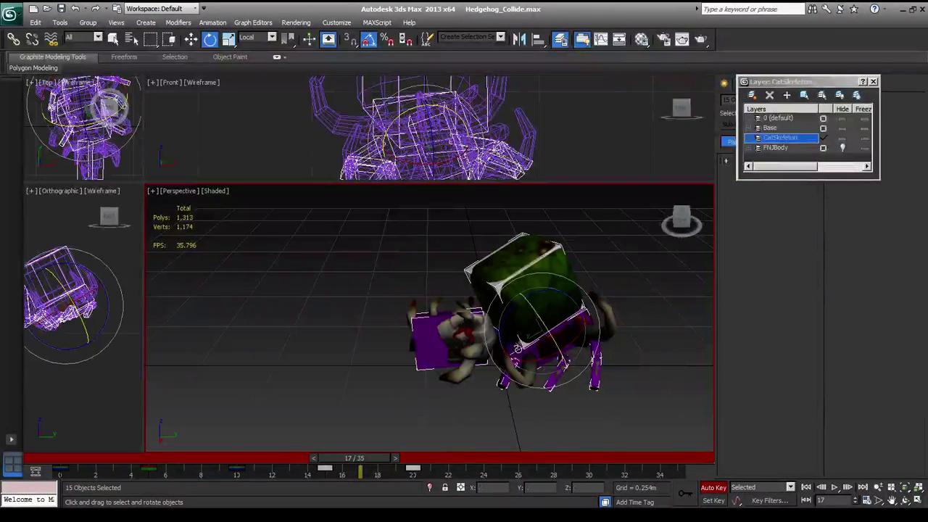
pyautogui.moveTo(393, 469); pyautogui.dragTo(444, 459)
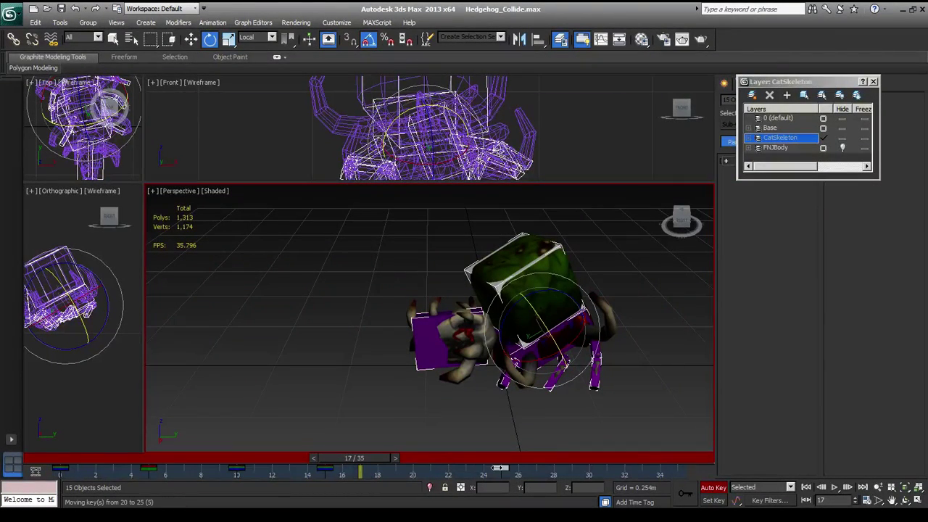
pyautogui.moveTo(496, 468); pyautogui.dragTo(497, 468)
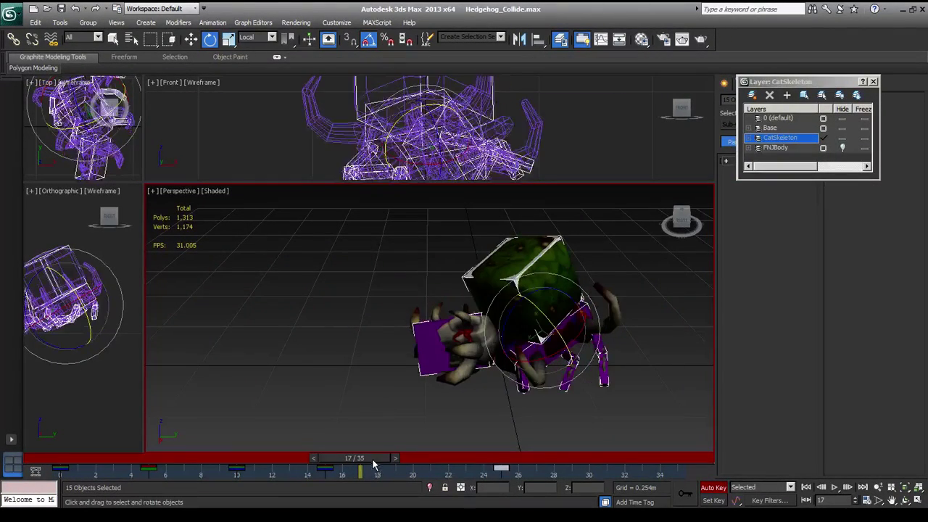
# Key the head bone swung to one side at frame 18 and add another head key at frame 22.
pyautogui.click(399, 433)
pyautogui.click(423, 352)
pyautogui.moveTo(362, 457); pyautogui.dragTo(385, 458)
pyautogui.moveTo(502, 468); pyautogui.dragTo(303, 468)
pyautogui.press('e')
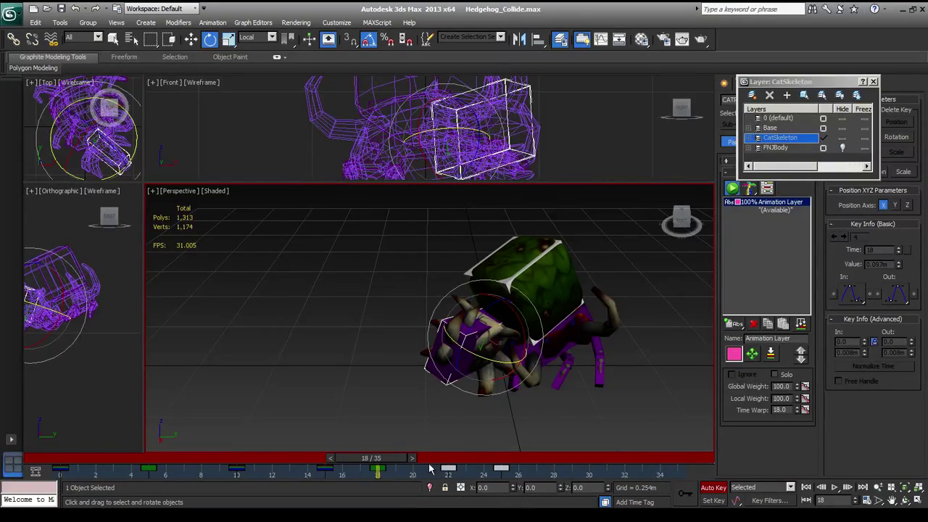
# Copy the body hierarchy's starting-pose key from frame 0 to frame 30 so the motion ends in the initial pose.
pyautogui.moveTo(398, 458); pyautogui.dragTo(526, 477)
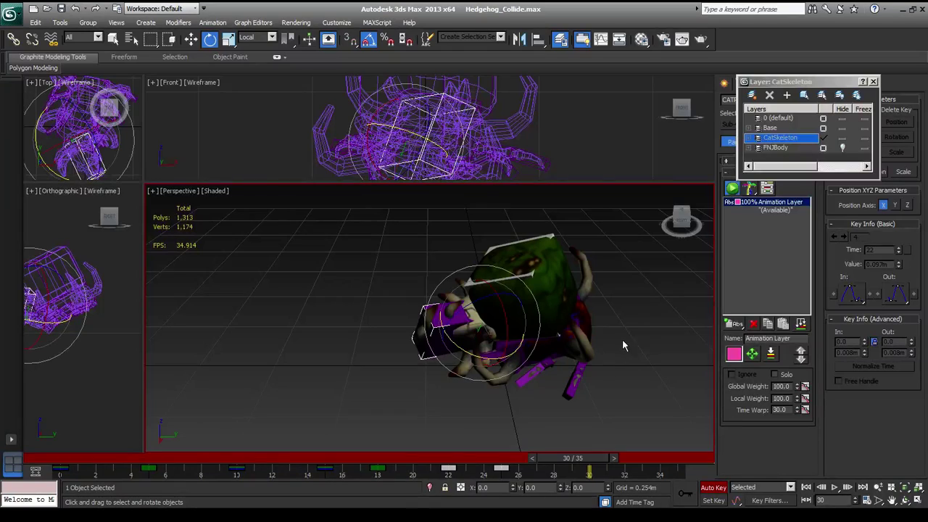
pyautogui.hotkey('ctrl', 'a')
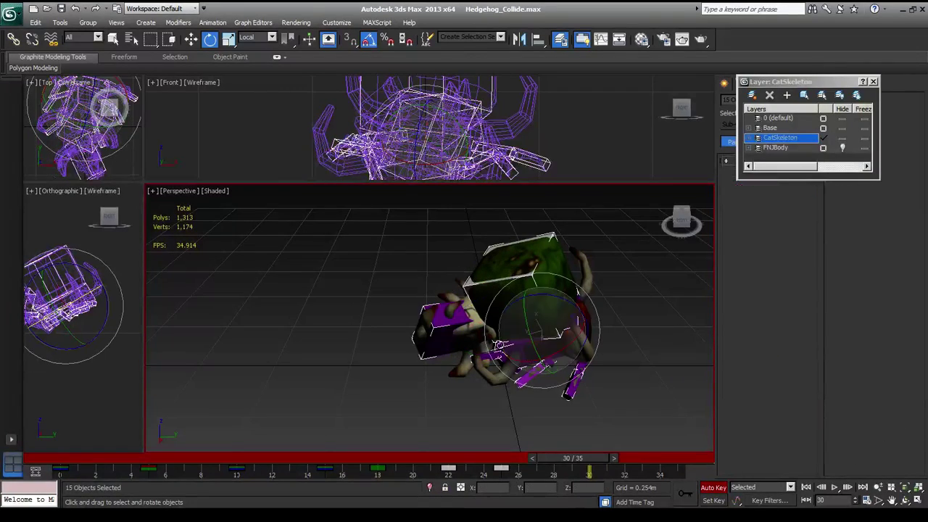
pyautogui.click(490, 353)
pyautogui.click(499, 346)
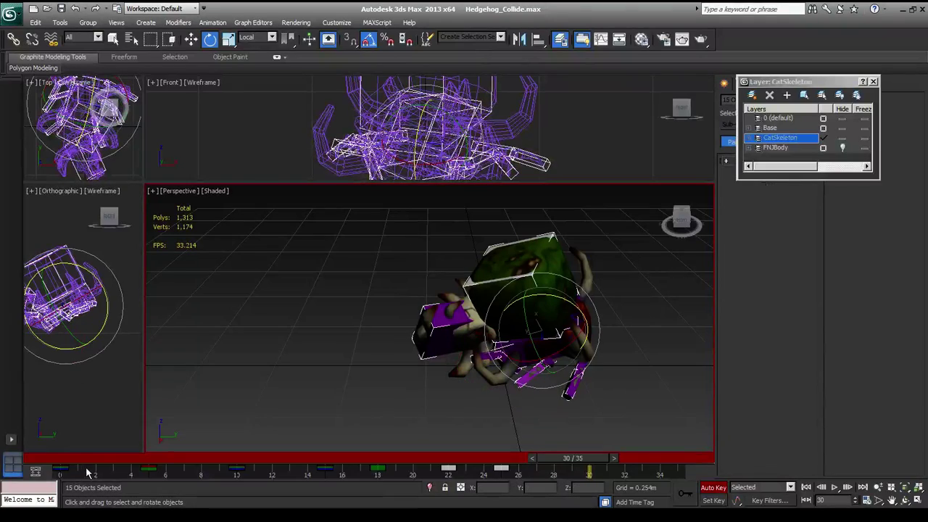
pyautogui.click(60, 467)
pyautogui.moveTo(589, 458); pyautogui.dragTo(603, 471)
pyautogui.press('e')
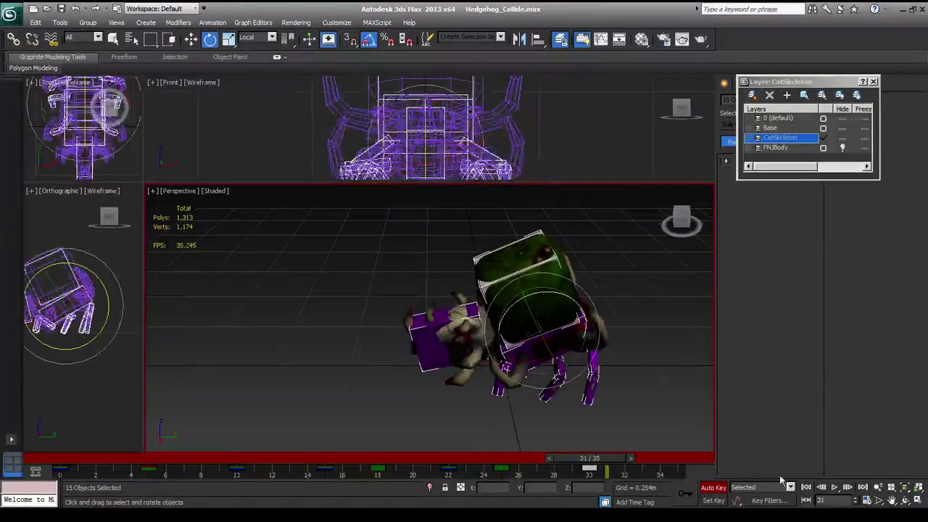
# Play back the animation with the CatSkeleton layer hidden to review the motion of the mesh alone.
pyautogui.click(834, 487)
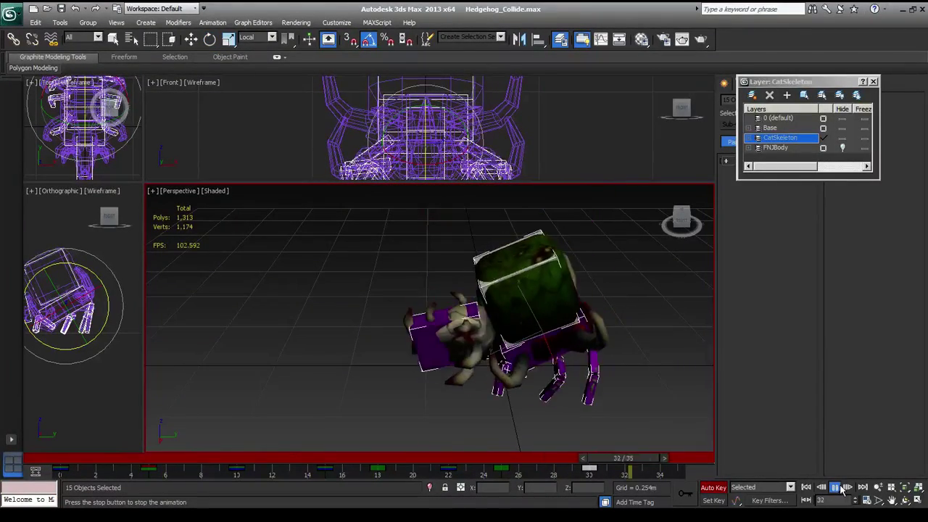
pyautogui.scroll(-5, 621, 413)
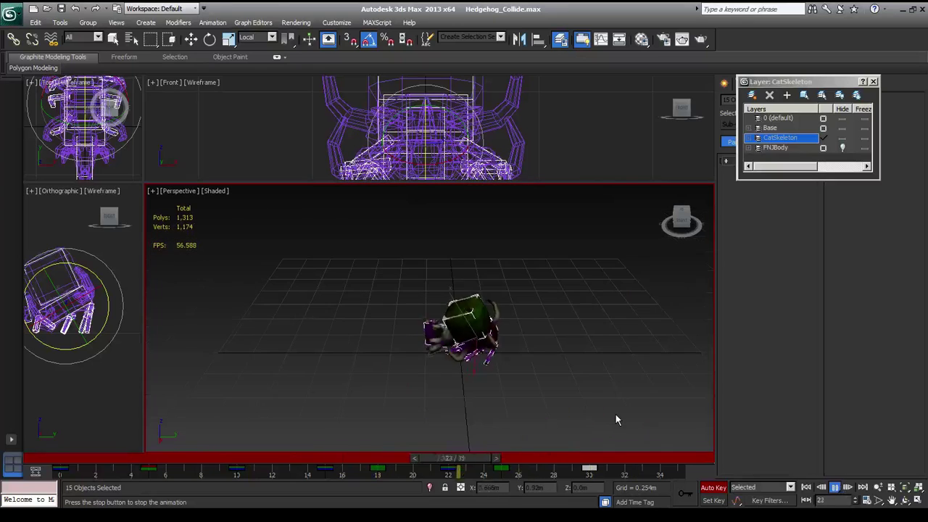
pyautogui.click(841, 138)
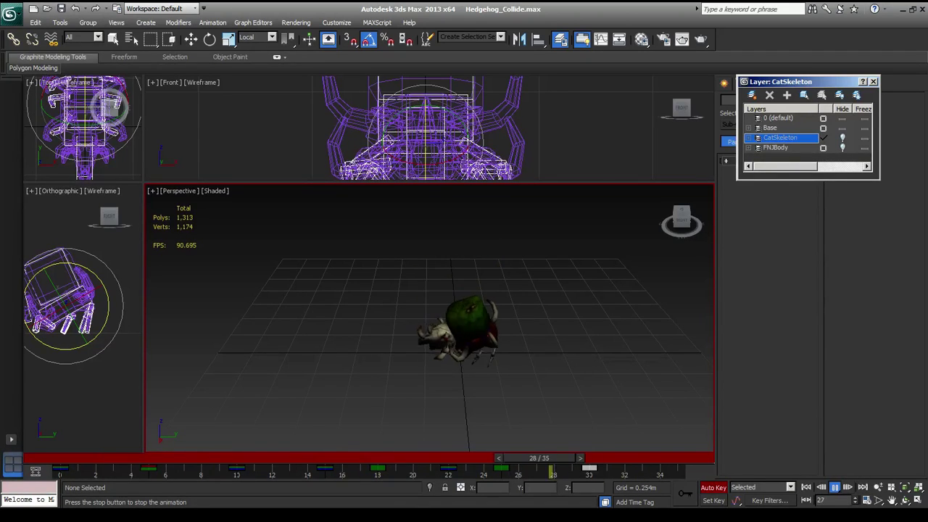
pyautogui.click(835, 488)
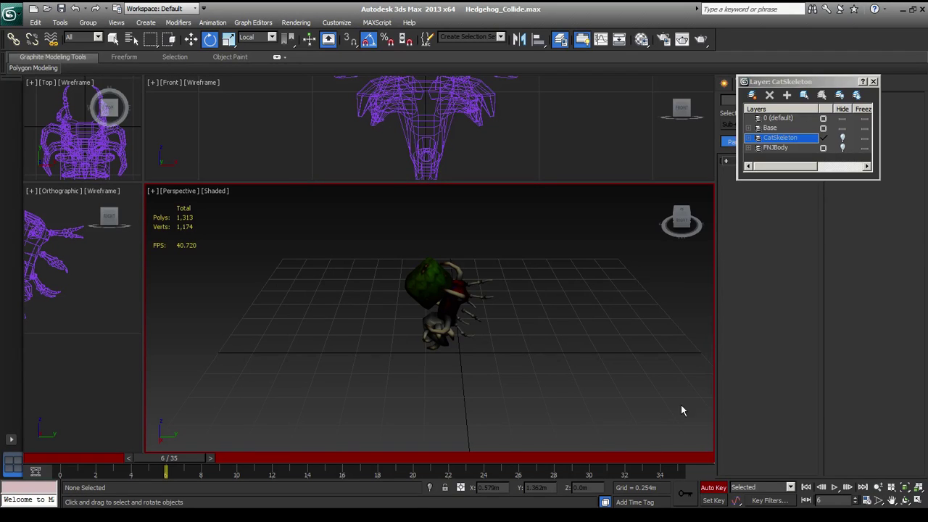
# Set the animation's end time to frame 30 in the time configuration.
pyautogui.click(868, 500)
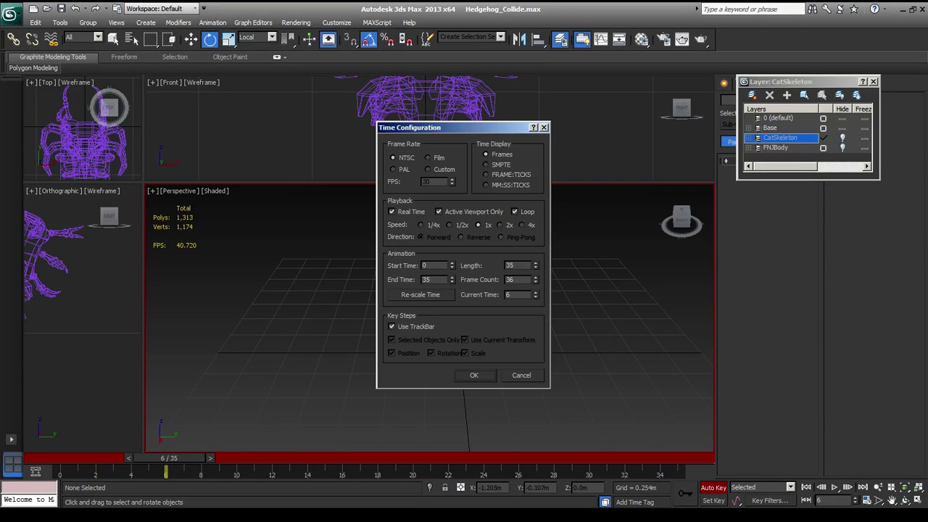
pyautogui.write('30')
pyautogui.press('Return')
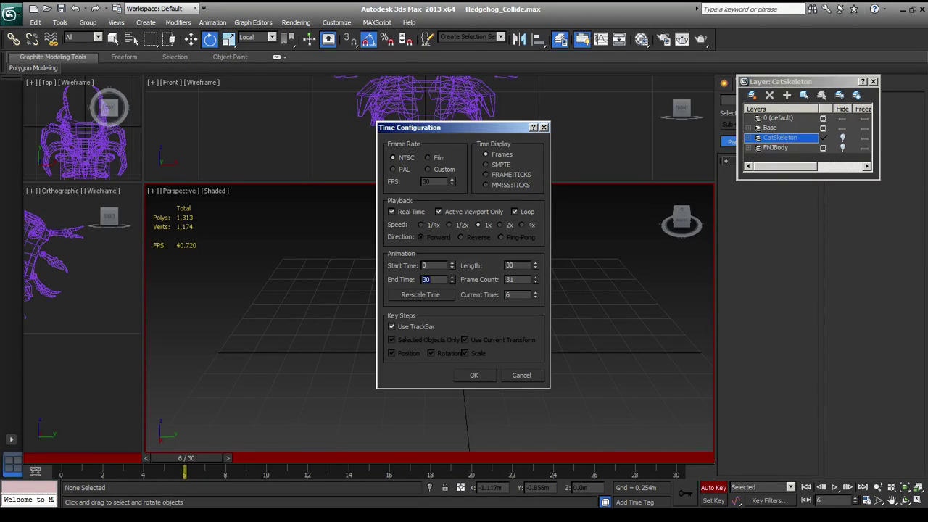
pyautogui.click(474, 374)
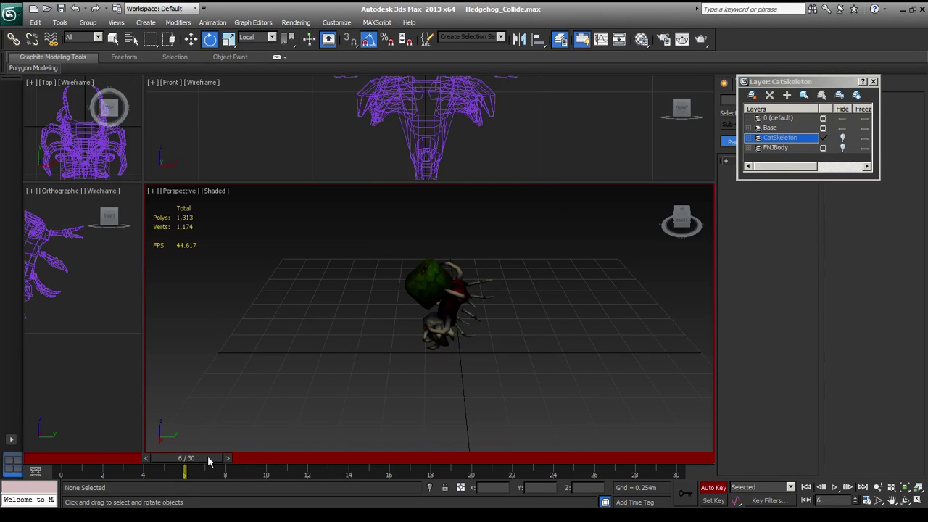
# Unhide the CatSkeleton layer and scrub between frames 10 and 22 to check the body and leg poses.
pyautogui.moveTo(207, 455); pyautogui.dragTo(286, 457)
pyautogui.click(843, 144)
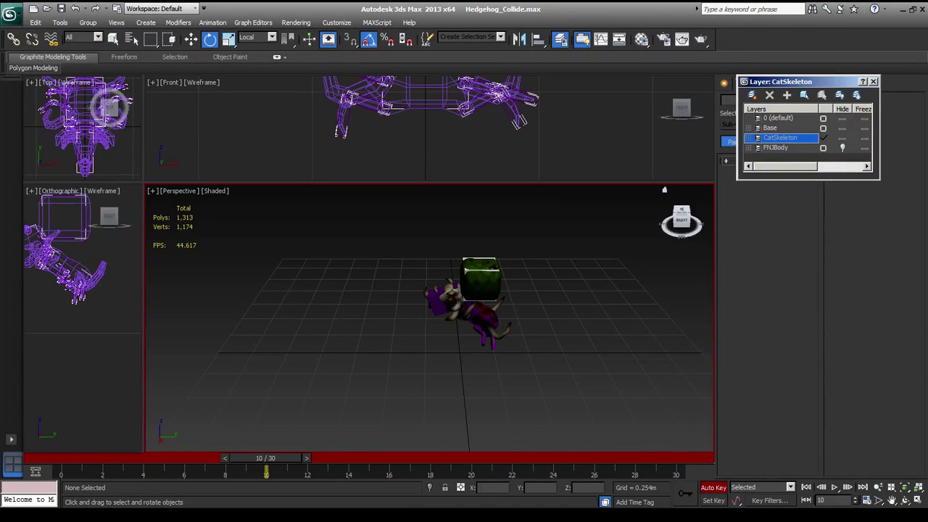
pyautogui.scroll(5, 593, 336)
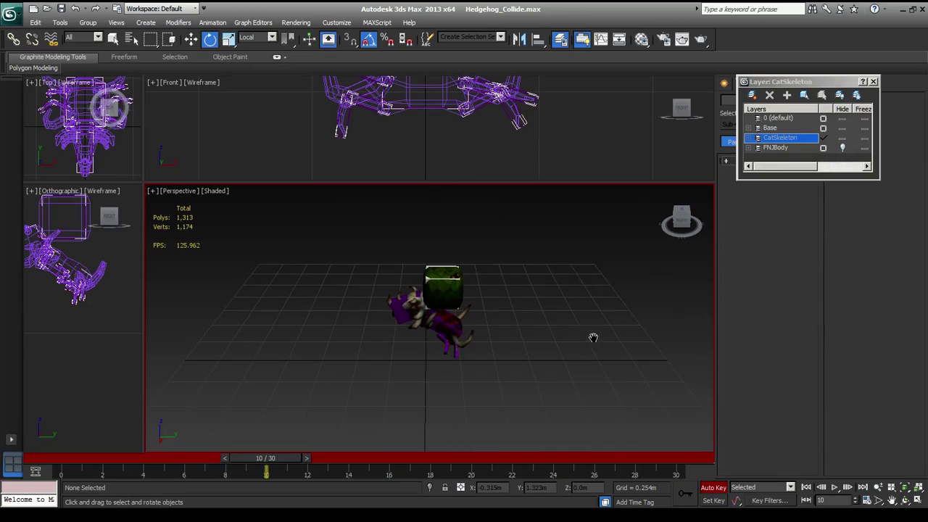
pyautogui.moveTo(294, 452); pyautogui.dragTo(538, 484)
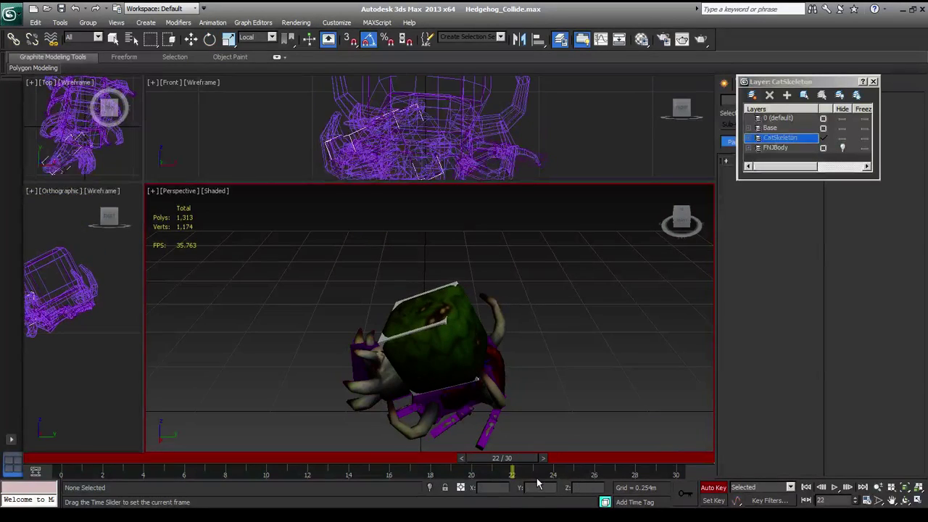
pyautogui.click(430, 387)
pyautogui.moveTo(498, 461); pyautogui.dragTo(448, 462)
pyautogui.press('e')
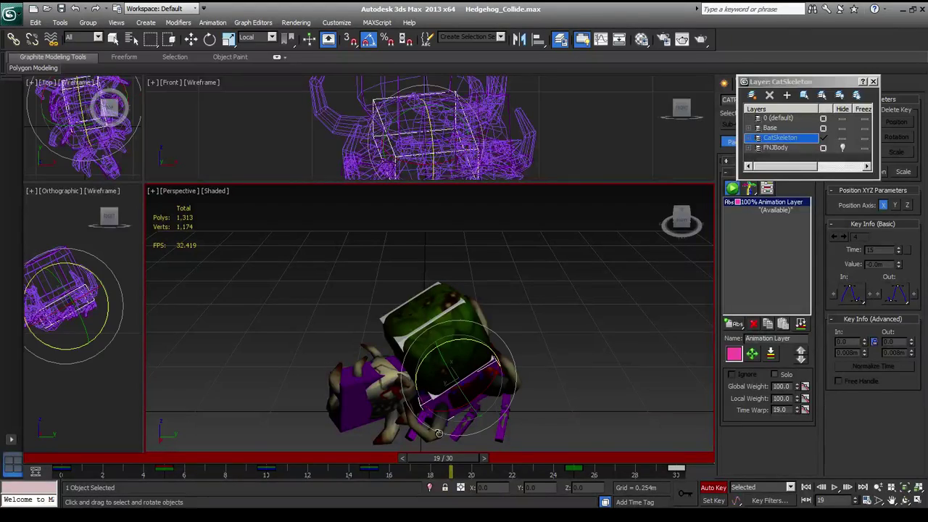
# At frame 25, rotate the two bones of the near-side rear leg by -30 degrees about their local Z axis.
pyautogui.click(420, 418)
pyautogui.moveTo(447, 461); pyautogui.dragTo(578, 443)
pyautogui.press('e')
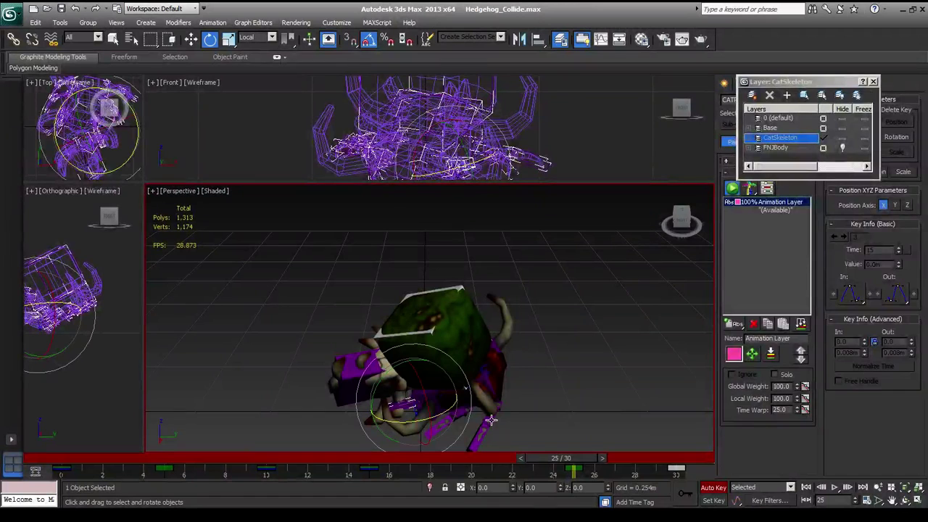
pyautogui.keyDown('ctrl'); pyautogui.click(491, 419); pyautogui.keyUp('ctrl')
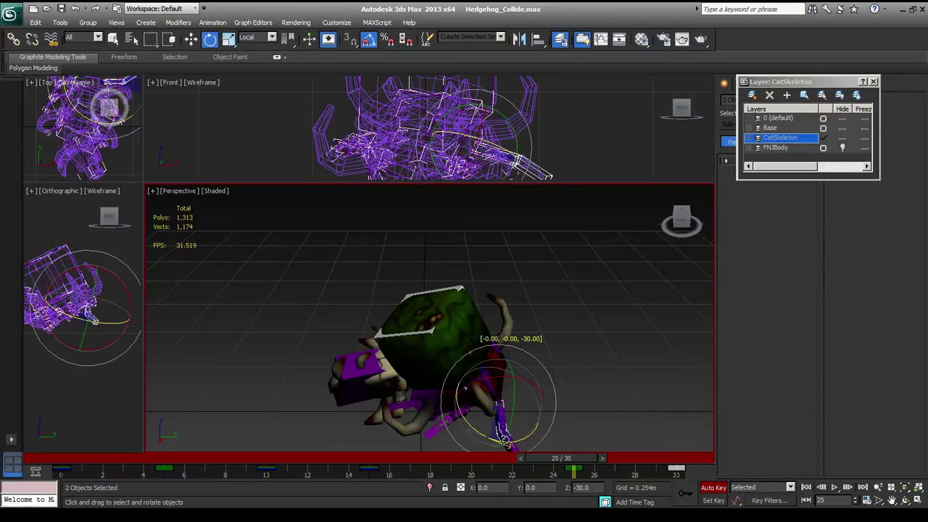
# Select both bones of the near-side middle leg and rotate them down toward the ground at frame 25.
pyautogui.click(458, 418)
pyautogui.click(457, 422)
pyautogui.click(463, 429)
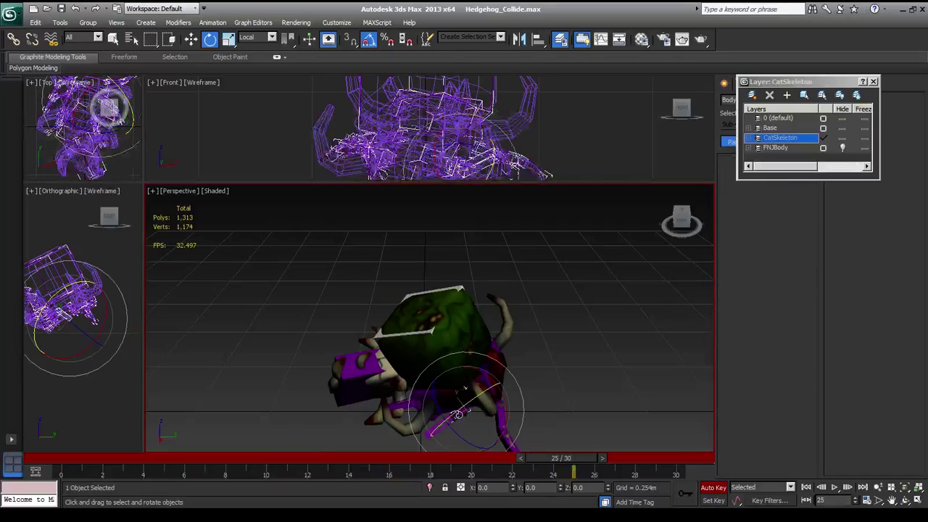
pyautogui.keyDown('ctrl'); pyautogui.click(459, 419); pyautogui.keyUp('ctrl')
pyautogui.click(459, 417)
pyautogui.keyDown('ctrl'); pyautogui.click(458, 416); pyautogui.keyUp('ctrl')
pyautogui.keyDown('ctrl'); pyautogui.click(458, 417); pyautogui.keyUp('ctrl')
pyautogui.moveTo(459, 435); pyautogui.dragTo(496, 400)
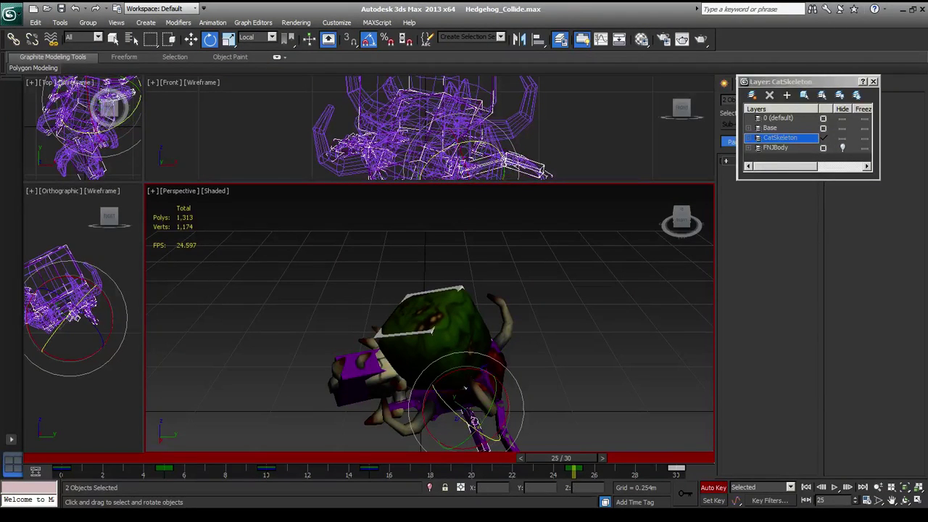
pyautogui.keyDown('alt'); pyautogui.moveTo(522, 379); pyautogui.dragTo(497, 324, button='middle'); pyautogui.keyUp('alt')
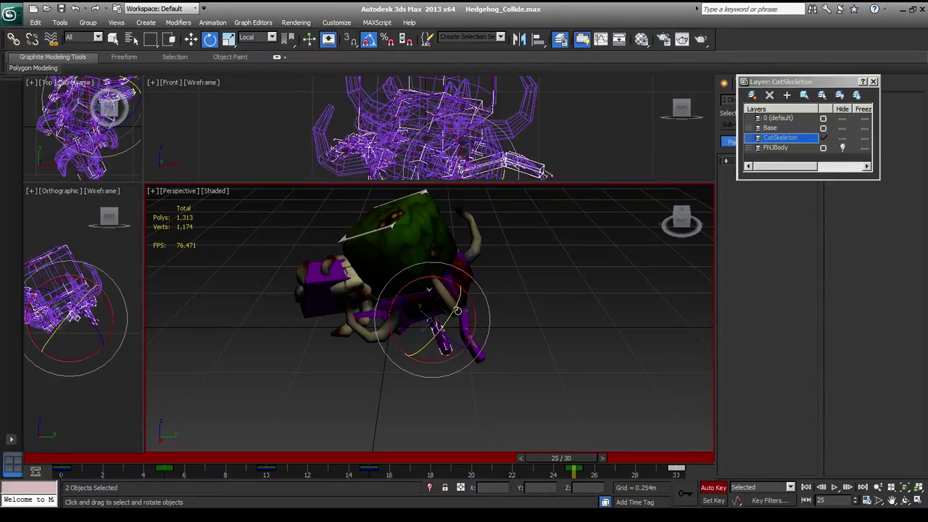
pyautogui.moveTo(457, 310); pyautogui.dragTo(454, 317)
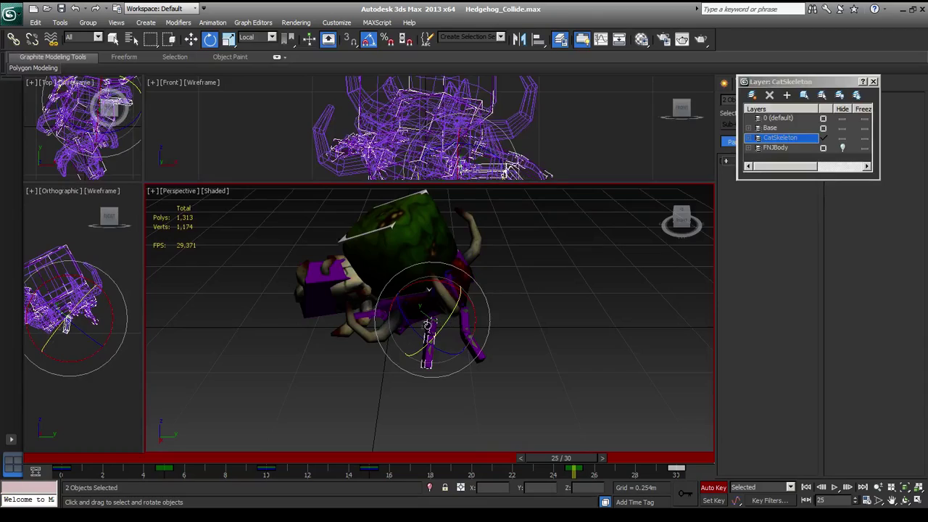
# Select both bones of the near-side front leg and rotate them downward about local Z at frame 25.
pyautogui.click(367, 316)
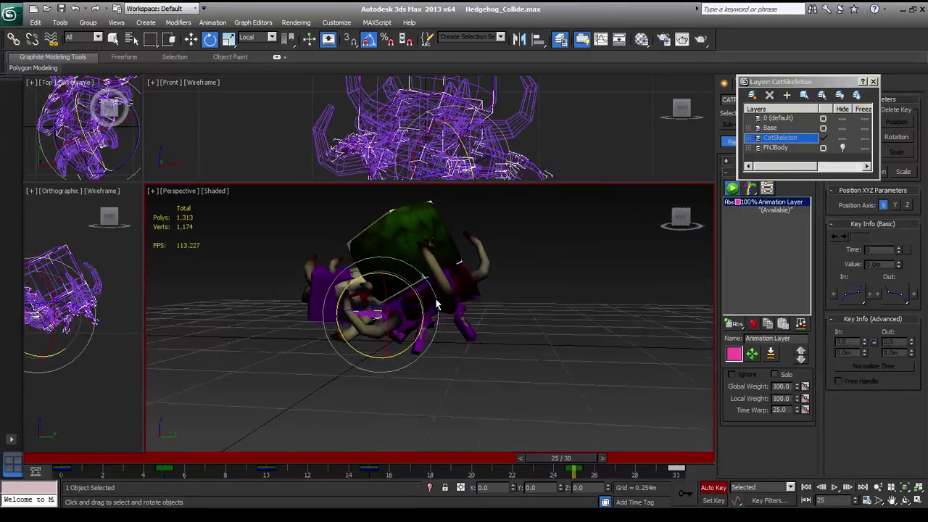
pyautogui.moveTo(401, 314)
pyautogui.keyDown('alt'); pyautogui.mouseDown(button='middle')
pyautogui.moveTo(385, 319)
pyautogui.moveTo(454, 345)
pyautogui.moveTo(458, 301)
pyautogui.moveTo(419, 292)
pyautogui.moveTo(400, 320)
pyautogui.mouseUp(button='middle'); pyautogui.keyUp('alt')
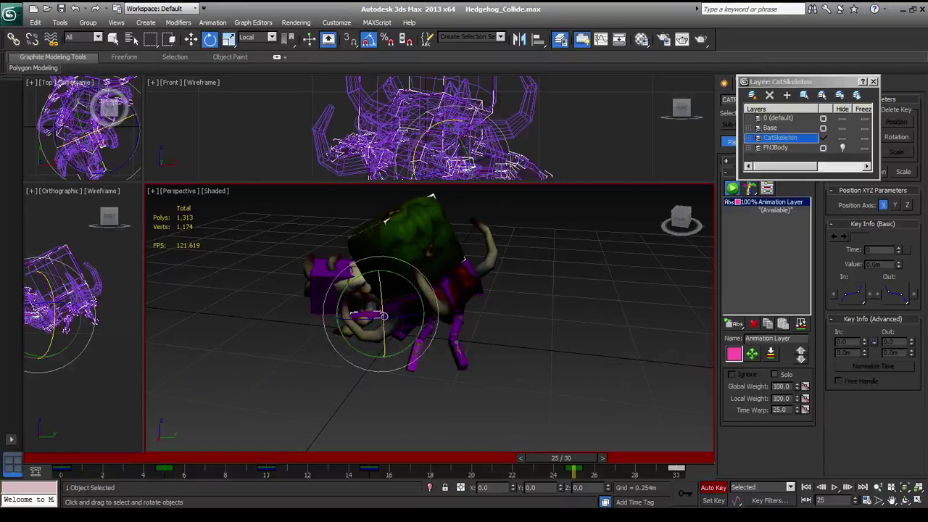
pyautogui.keyDown('ctrl'); pyautogui.click(382, 316); pyautogui.keyUp('ctrl')
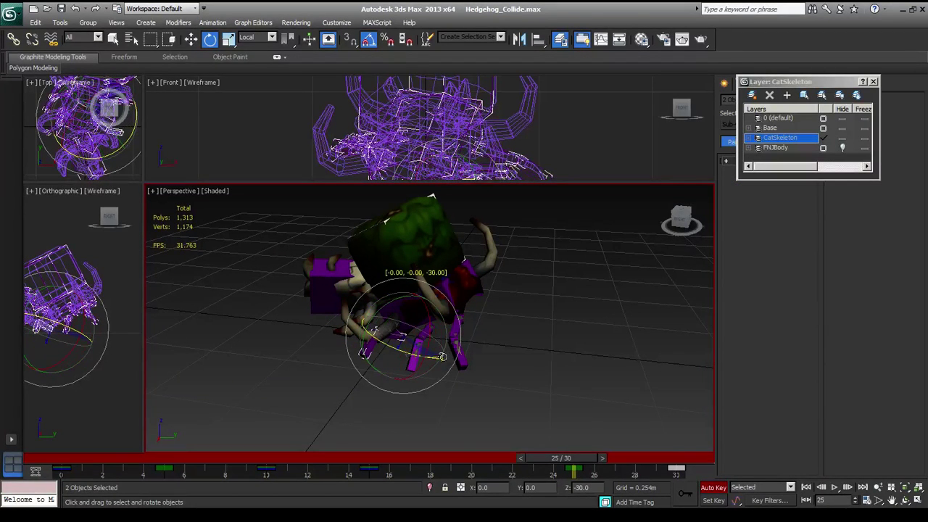
# At frame 25, rotate both bones of the near-side rear leg by -10 degrees about local Y and check the pose.
pyautogui.click(456, 328)
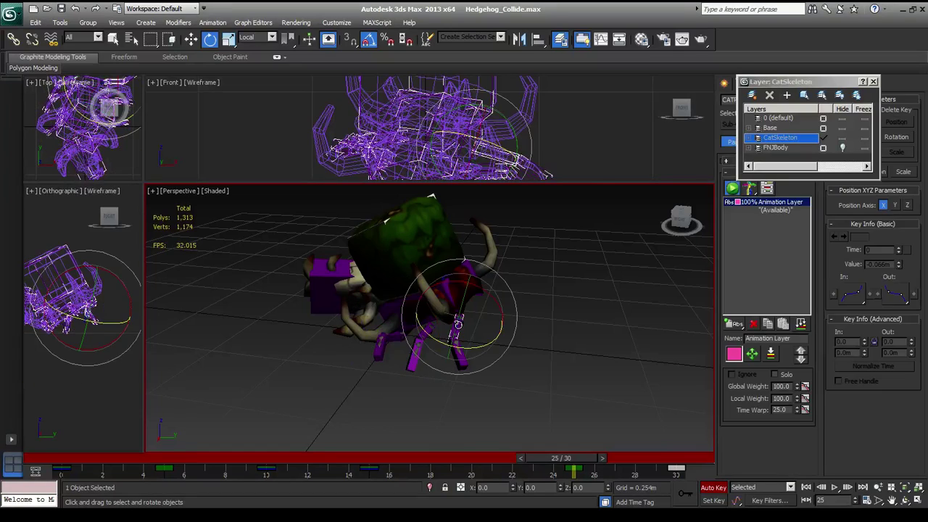
pyautogui.click(457, 323)
pyautogui.doubleClick(457, 316)
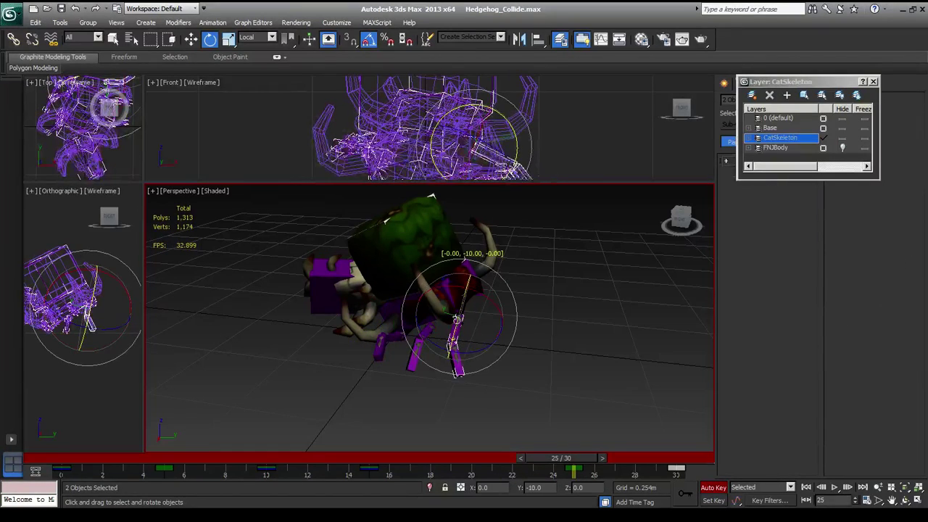
pyautogui.moveTo(567, 455); pyautogui.dragTo(580, 475)
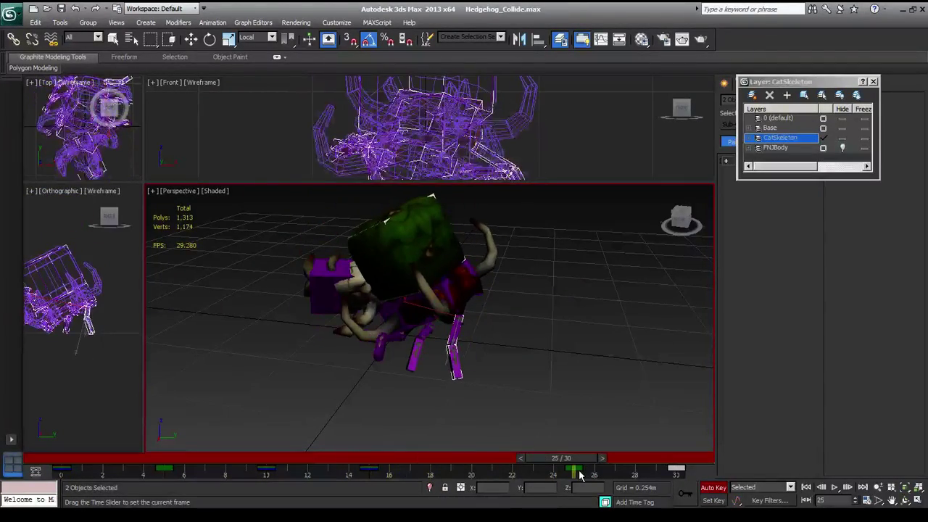
# Select the lower body bone and adjust its rotation and position at frame 25 so the body sits level.
pyautogui.press('e')
pyautogui.click(461, 280)
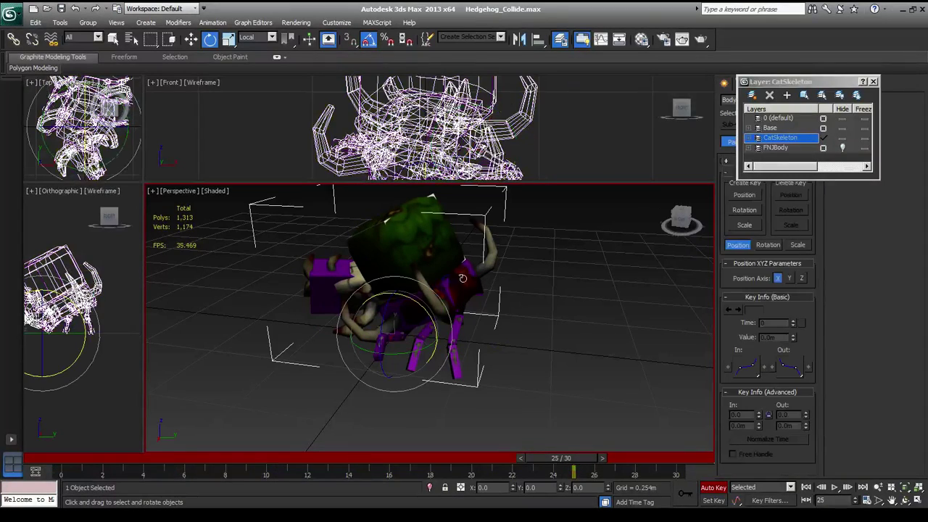
pyautogui.click(447, 282)
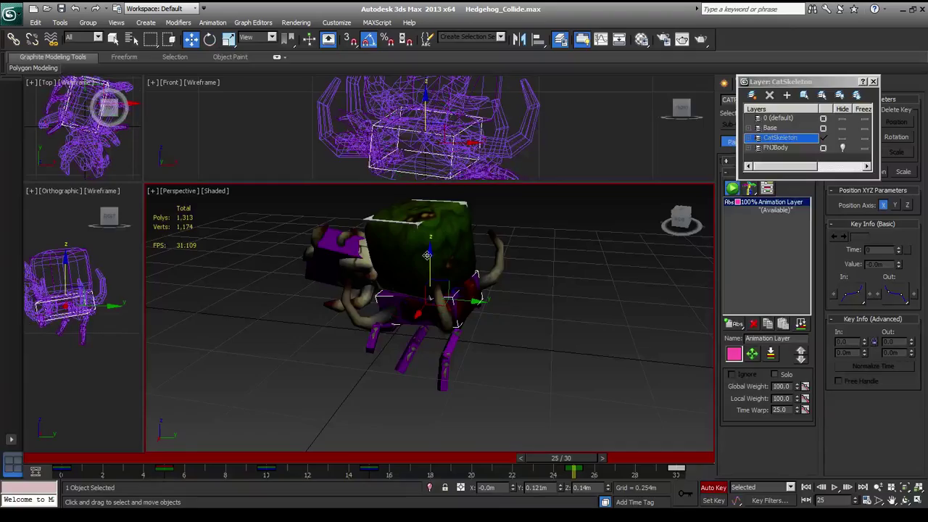
pyautogui.moveTo(431, 259); pyautogui.dragTo(373, 266)
pyautogui.moveTo(573, 462)
pyautogui.mouseDown()
pyautogui.moveTo(267, 463)
pyautogui.moveTo(680, 471)
pyautogui.moveTo(583, 469)
pyautogui.mouseUp()
# At frame 25, rotate the upper bone of the rear leg outward from the body and scrub to check it.
pyautogui.keyDown('alt'); pyautogui.moveTo(432, 357); pyautogui.dragTo(492, 353, button='middle'); pyautogui.keyUp('alt')
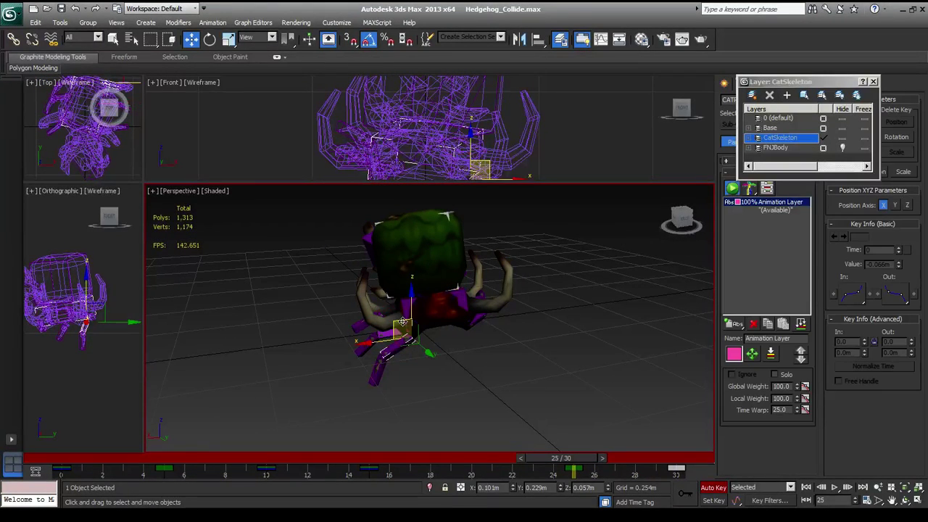
pyautogui.press('e')
pyautogui.moveTo(418, 310); pyautogui.dragTo(435, 311)
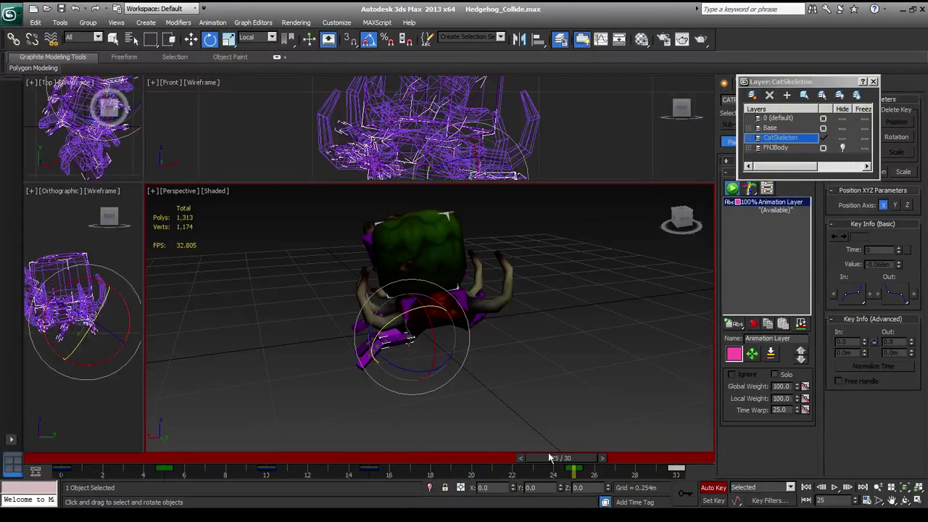
pyautogui.moveTo(580, 458)
pyautogui.mouseDown()
pyautogui.moveTo(291, 454)
pyautogui.moveTo(603, 471)
pyautogui.moveTo(582, 473)
pyautogui.mouseUp()
# Adjust the upper bone of the middle leg at frame 25, then scrub the timeline back to frame 15.
pyautogui.press('e')
pyautogui.keyDown('alt'); pyautogui.moveTo(419, 411); pyautogui.dragTo(368, 341, button='middle'); pyautogui.keyUp('alt')
pyautogui.click(355, 345)
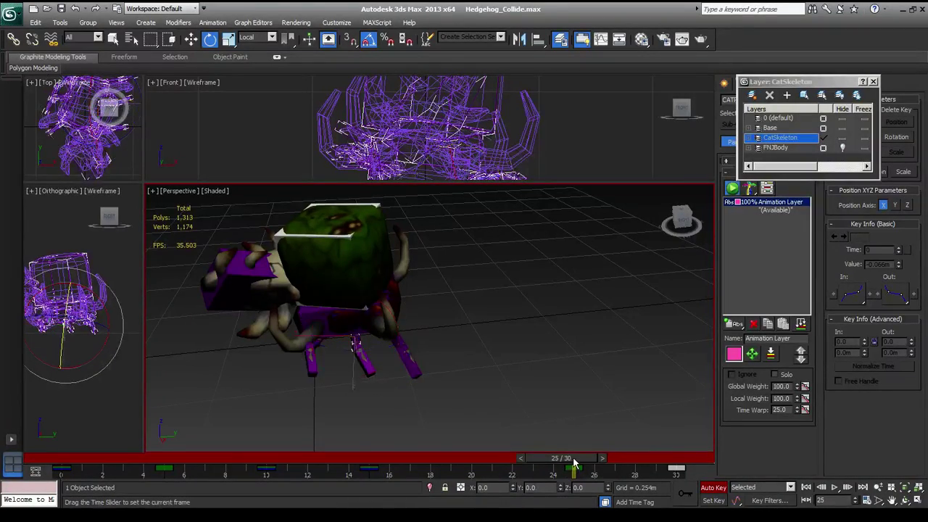
pyautogui.moveTo(574, 463); pyautogui.dragTo(373, 472)
# At frame 15, set the reference coordinate system to View and swing the opposite-side rear leg's upper bone toward the rear.
pyautogui.press('e')
pyautogui.keyDown('alt'); pyautogui.moveTo(265, 352); pyautogui.dragTo(406, 355, button='middle'); pyautogui.keyUp('alt')
pyautogui.moveTo(406, 353); pyautogui.dragTo(400, 336)
pyautogui.moveTo(389, 457); pyautogui.dragTo(369, 472)
pyautogui.click(349, 386)
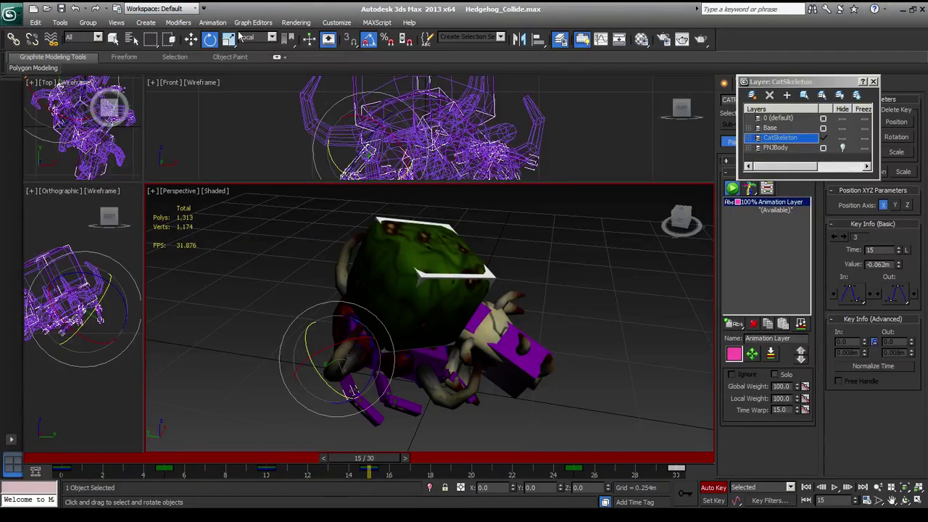
pyautogui.click(271, 39)
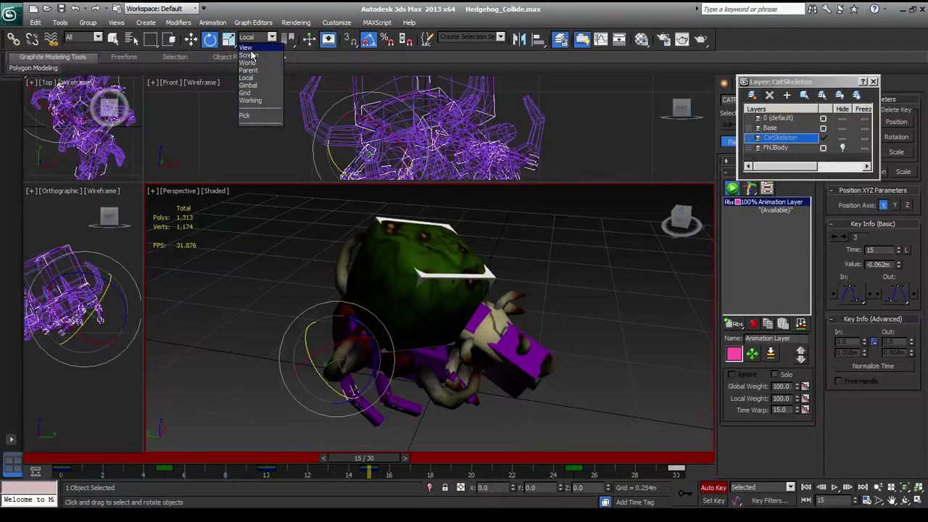
pyautogui.click(246, 47)
pyautogui.moveTo(359, 380); pyautogui.dragTo(327, 384)
# Swing the upper bones of the middle and front legs on this side toward the rear at frame 15.
pyautogui.click(385, 397)
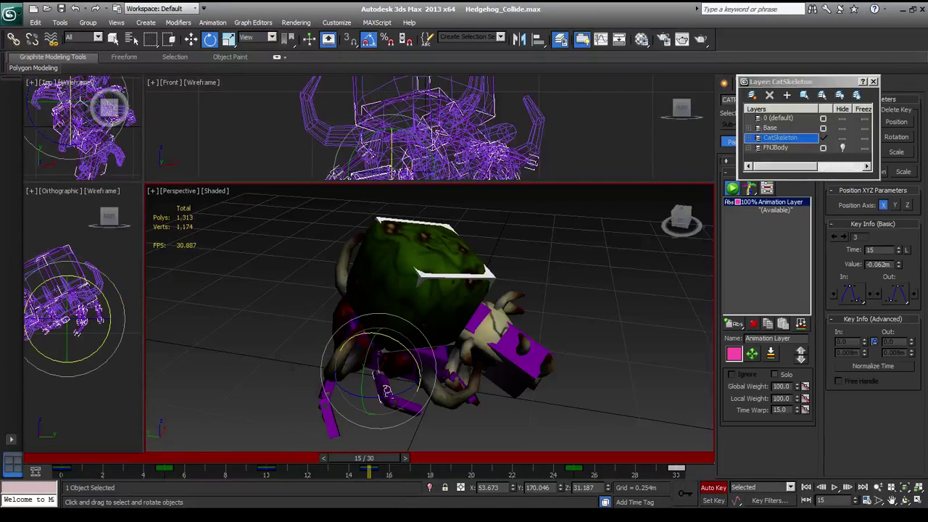
pyautogui.moveTo(389, 396); pyautogui.dragTo(362, 397)
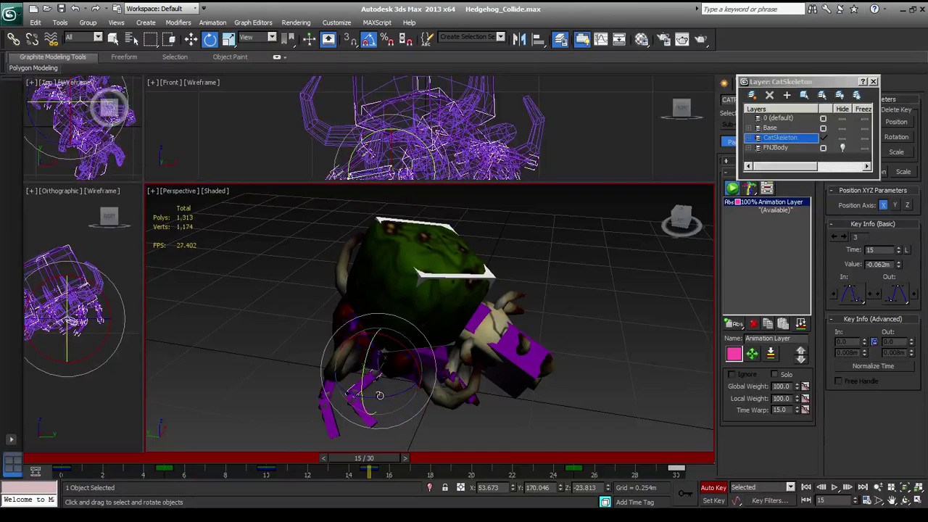
pyautogui.click(449, 385)
pyautogui.moveTo(447, 403); pyautogui.dragTo(406, 410)
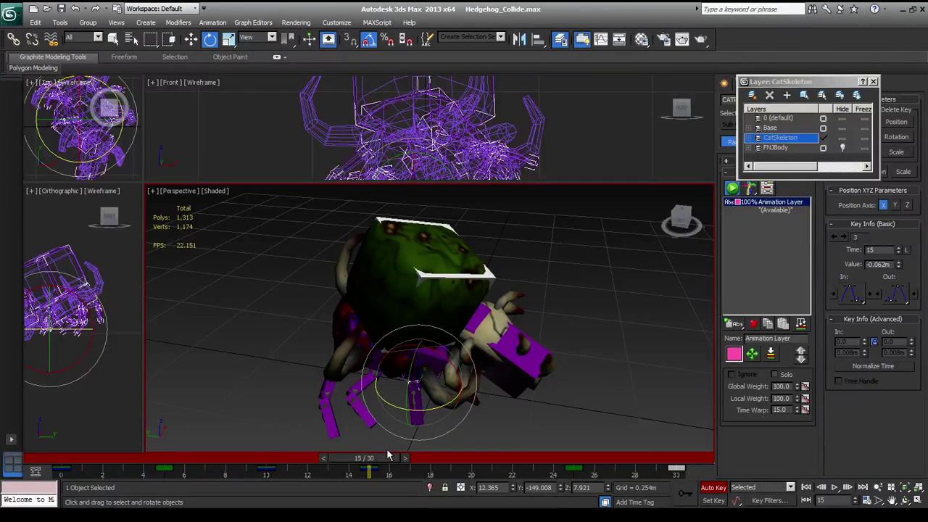
pyautogui.moveTo(384, 460)
pyautogui.mouseDown()
pyautogui.moveTo(218, 458)
pyautogui.moveTo(156, 445)
pyautogui.moveTo(500, 464)
pyautogui.moveTo(389, 472)
pyautogui.mouseUp()
# Rotate the rear leg's upper bone by a further 5 degrees about the Y axis at frame 15.
pyautogui.press('e')
pyautogui.click(331, 392)
pyautogui.moveTo(331, 391); pyautogui.dragTo(323, 384)
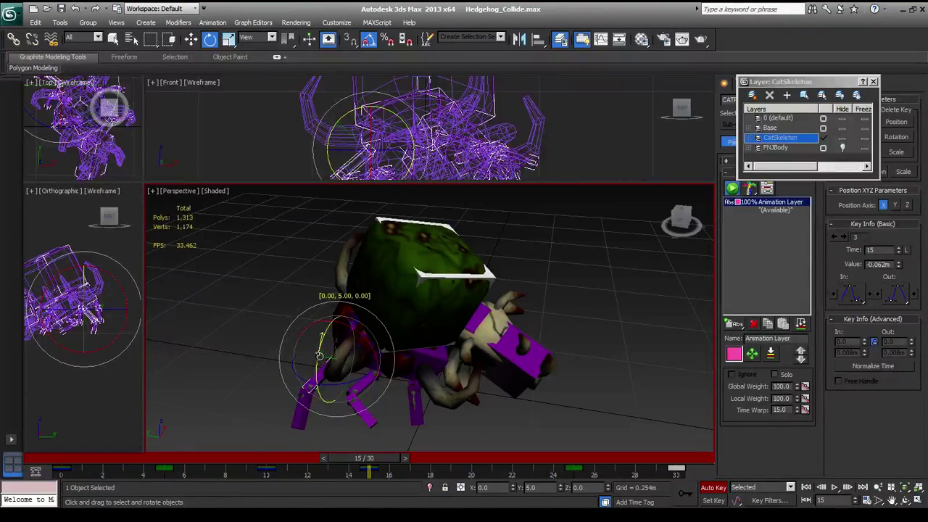
# Reselect the front leg's upper bone and rotate it 20 degrees further toward the rear about the vertical axis at frame 15.
pyautogui.click(416, 389)
pyautogui.keyDown('alt'); pyautogui.moveTo(417, 385); pyautogui.dragTo(445, 379, button='middle'); pyautogui.keyUp('alt')
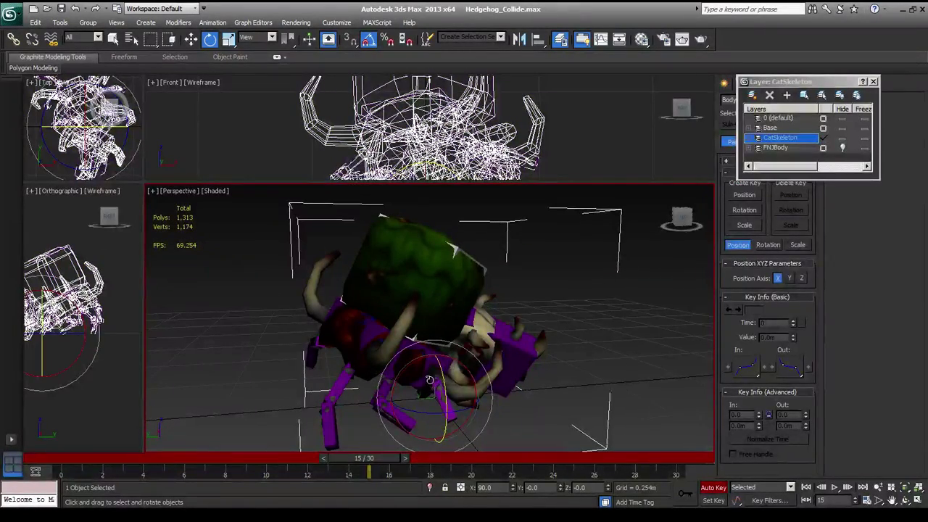
pyautogui.click(429, 379)
pyautogui.scroll(4, 450, 394)
pyautogui.press('z')
pyautogui.keyDown('alt'); pyautogui.moveTo(450, 394); pyautogui.dragTo(420, 413, button='middle'); pyautogui.keyUp('alt')
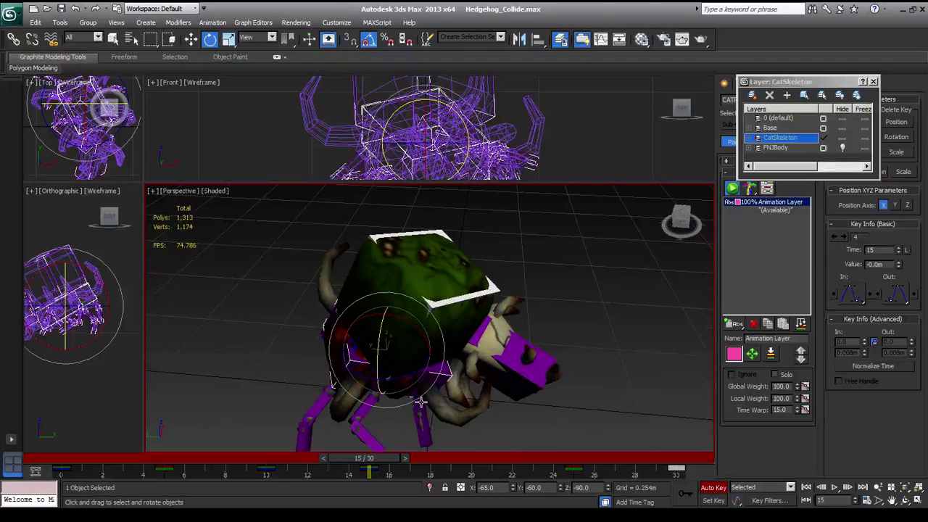
pyautogui.click(426, 399)
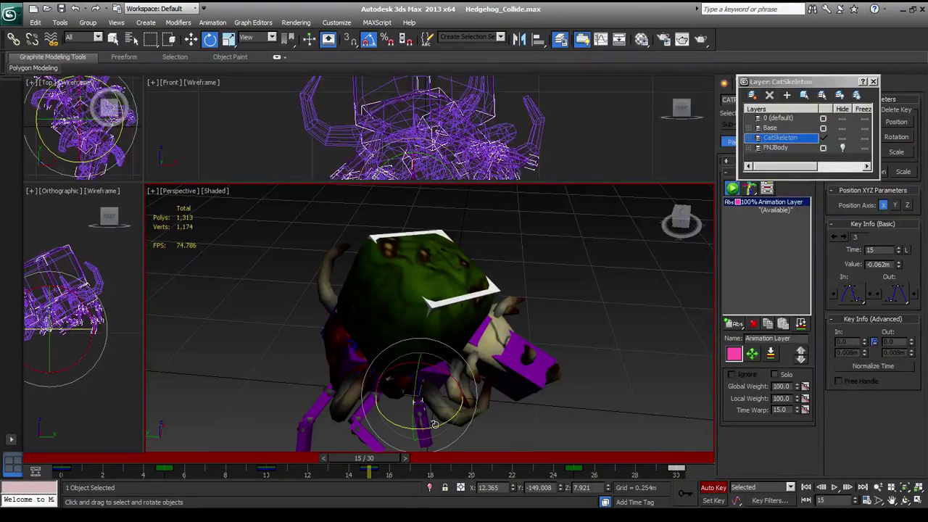
pyautogui.moveTo(431, 424); pyautogui.dragTo(407, 398)
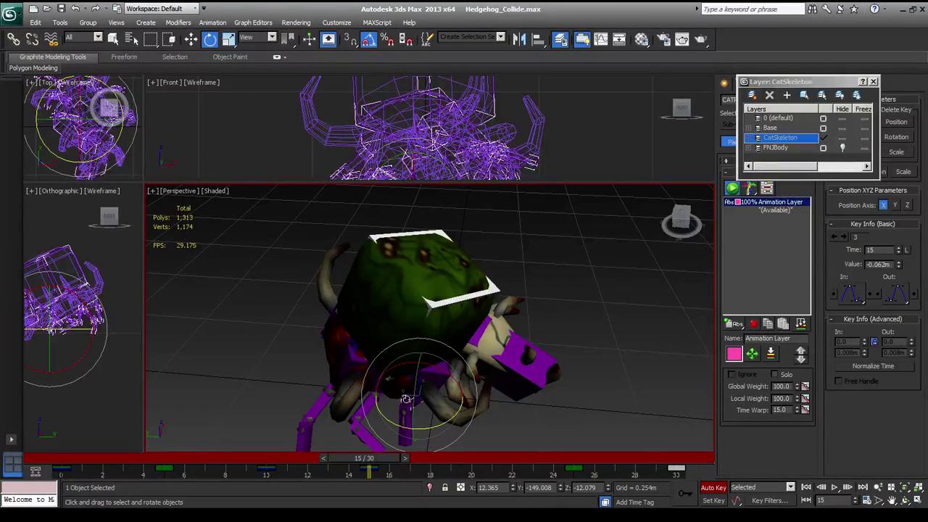
# At frame 25, set the reference coordinate system to Local and rotate the front leg's upper bone by -70 degrees about Y.
pyautogui.moveTo(383, 460); pyautogui.dragTo(580, 478)
pyautogui.press('e')
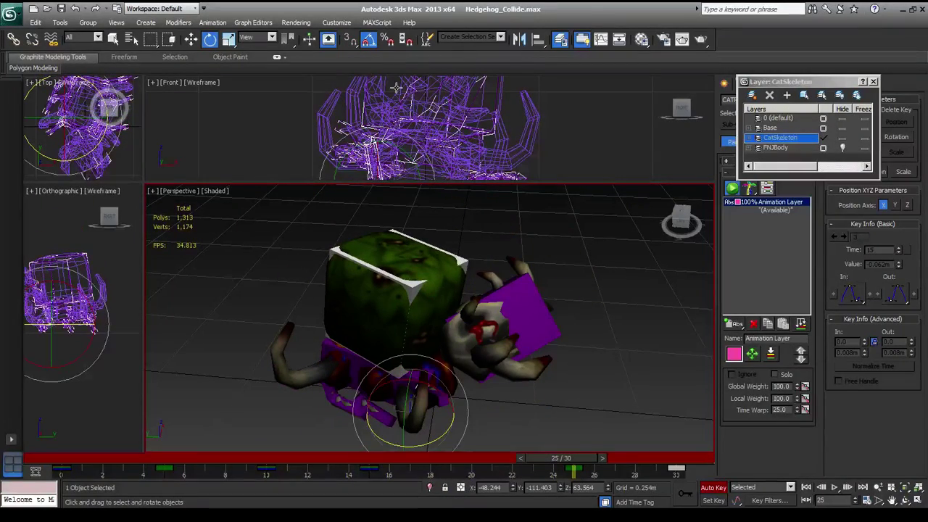
pyautogui.click(271, 39)
pyautogui.click(261, 84)
pyautogui.moveTo(443, 435); pyautogui.dragTo(424, 330, button='middle')
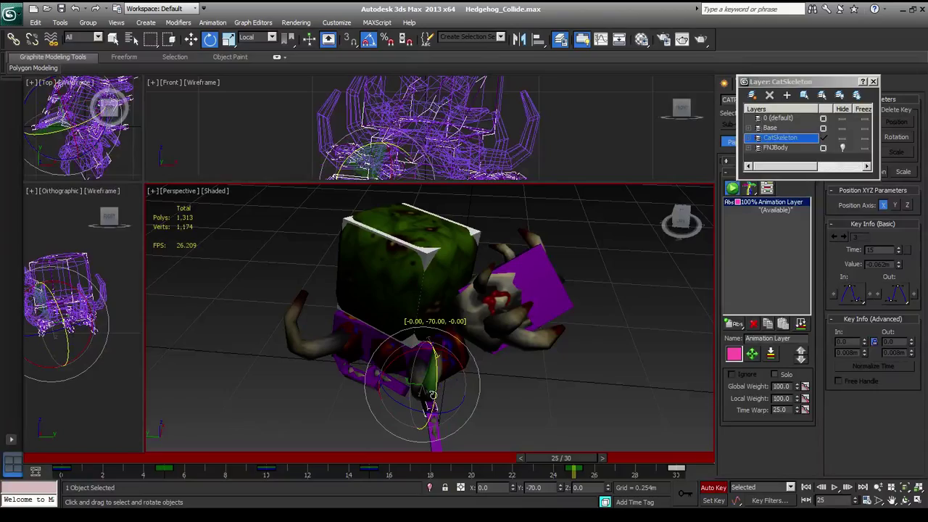
pyautogui.moveTo(548, 467); pyautogui.dragTo(569, 471)
# Swing the front leg's upper bone toward the head and rotate its lower bone by -15 degrees about local Z.
pyautogui.press('e')
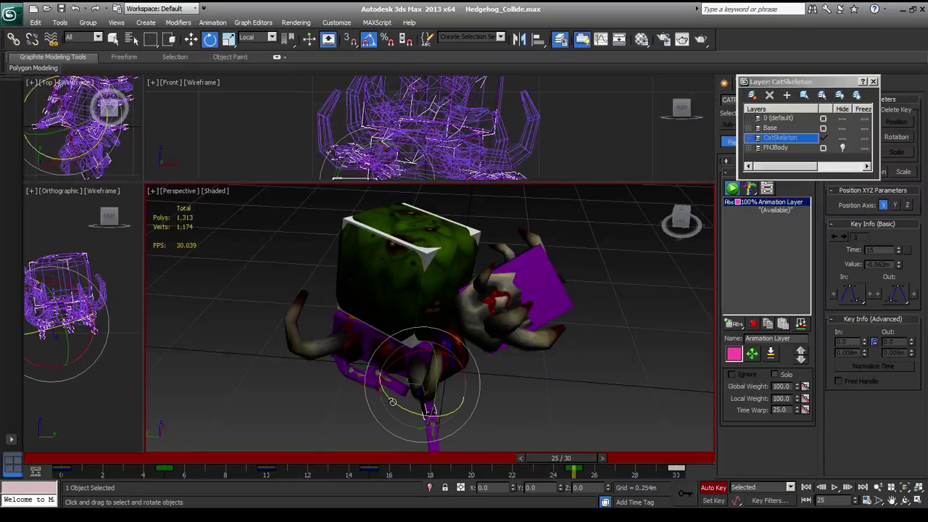
pyautogui.moveTo(410, 414); pyautogui.dragTo(448, 406)
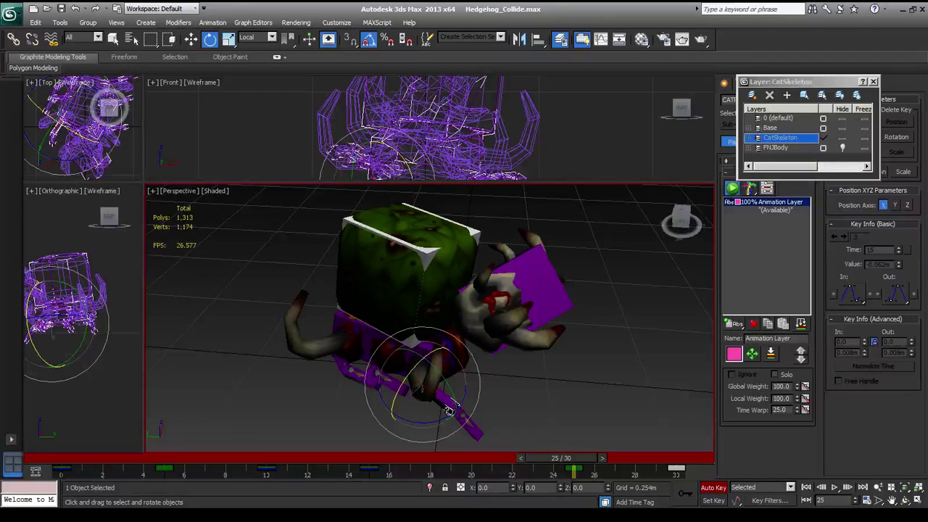
pyautogui.click(449, 410)
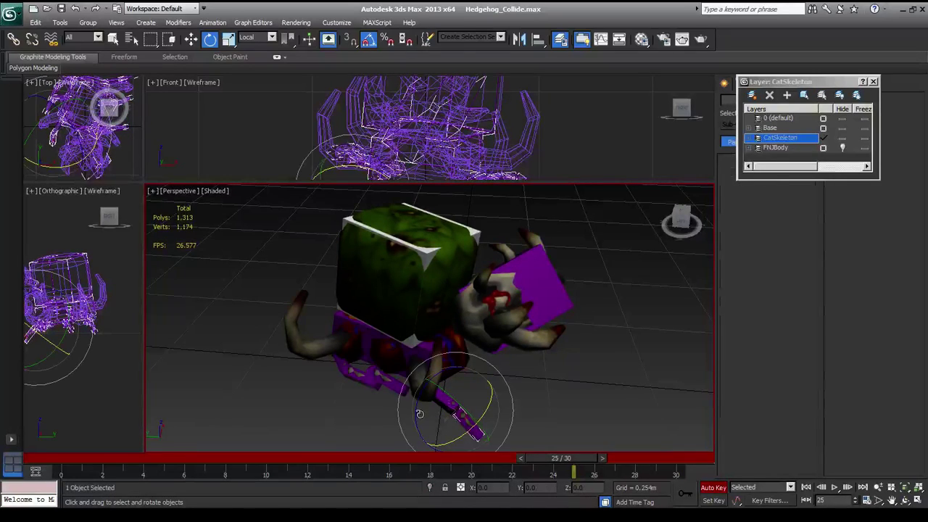
pyautogui.moveTo(417, 411); pyautogui.dragTo(418, 419)
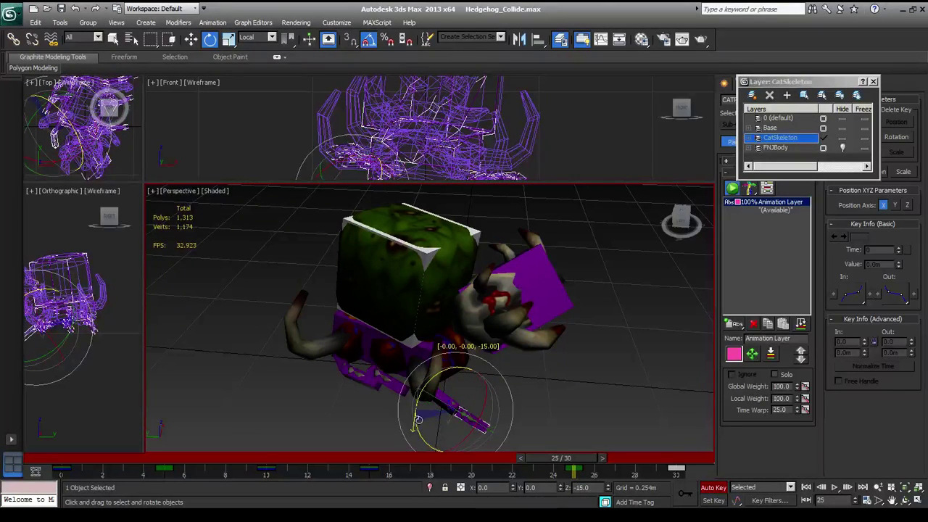
# Fine-tune the rotation of the front leg's upper bone at frame 25 and scrub nearby frames to check the motion.
pyautogui.click(440, 399)
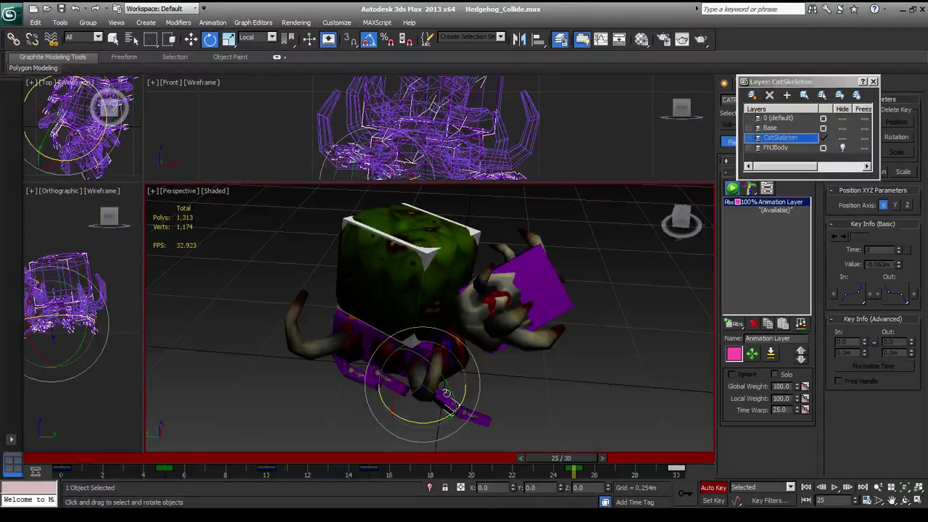
pyautogui.moveTo(448, 391); pyautogui.dragTo(446, 384)
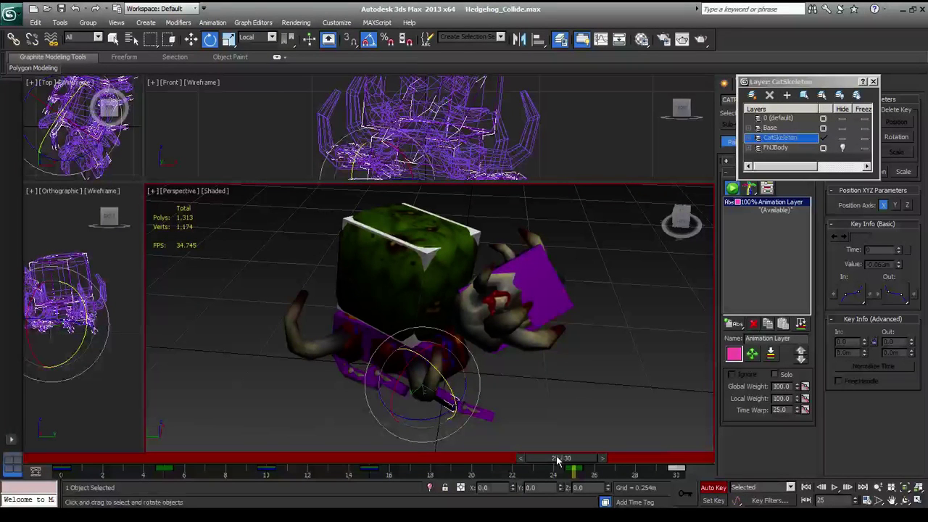
pyautogui.moveTo(557, 460); pyautogui.dragTo(517, 460)
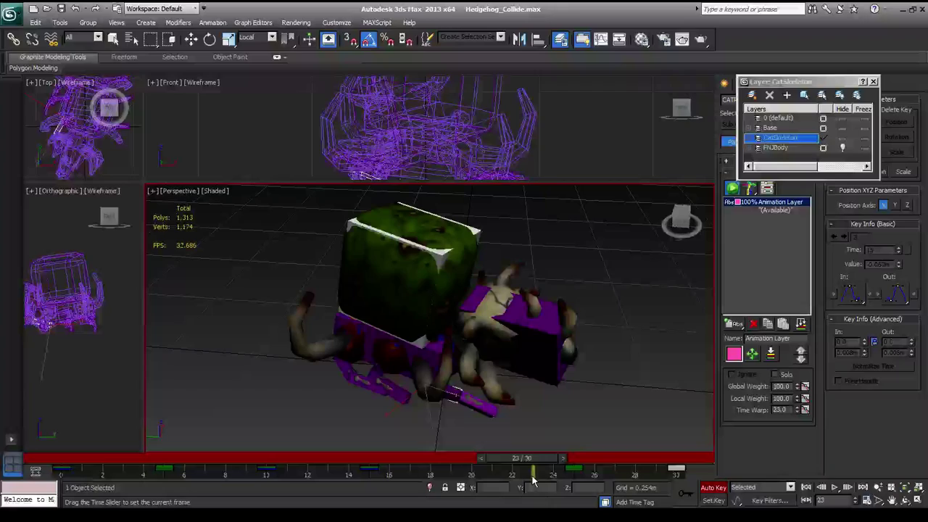
pyautogui.moveTo(533, 480); pyautogui.dragTo(569, 477)
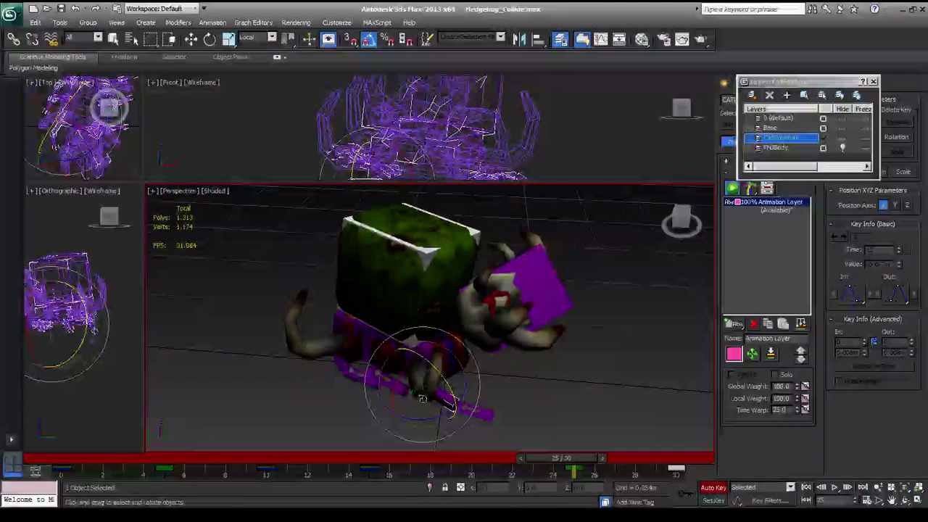
# At frame 25, rotate the middle and rear legs on this side away from the body, turning the rear upper bone about local Y.
pyautogui.click(428, 406)
pyautogui.keyDown('alt'); pyautogui.moveTo(423, 399); pyautogui.dragTo(361, 363, button='middle'); pyautogui.keyUp('alt')
pyautogui.moveTo(338, 210); pyautogui.dragTo(357, 350, button='middle')
pyautogui.moveTo(348, 355); pyautogui.dragTo(286, 434)
pyautogui.click(303, 405)
pyautogui.moveTo(276, 396); pyautogui.dragTo(274, 390)
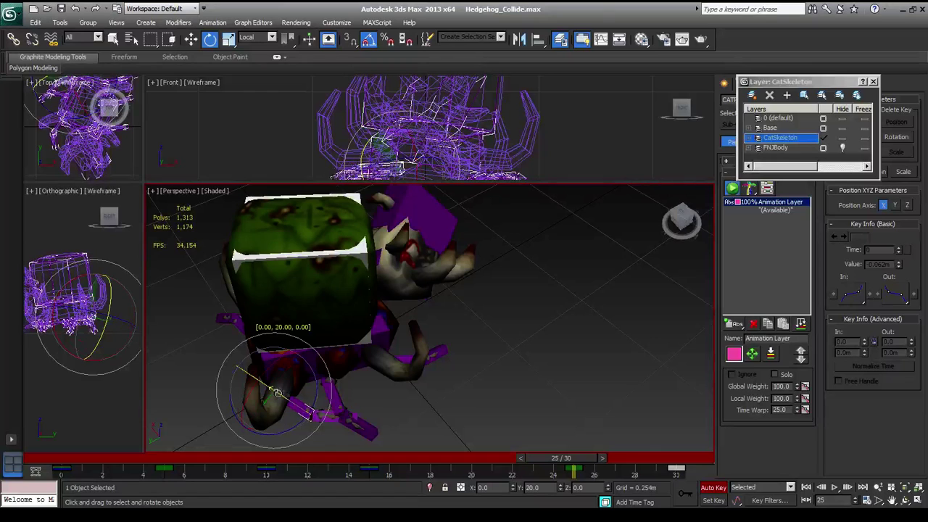
pyautogui.moveTo(298, 427); pyautogui.dragTo(287, 410)
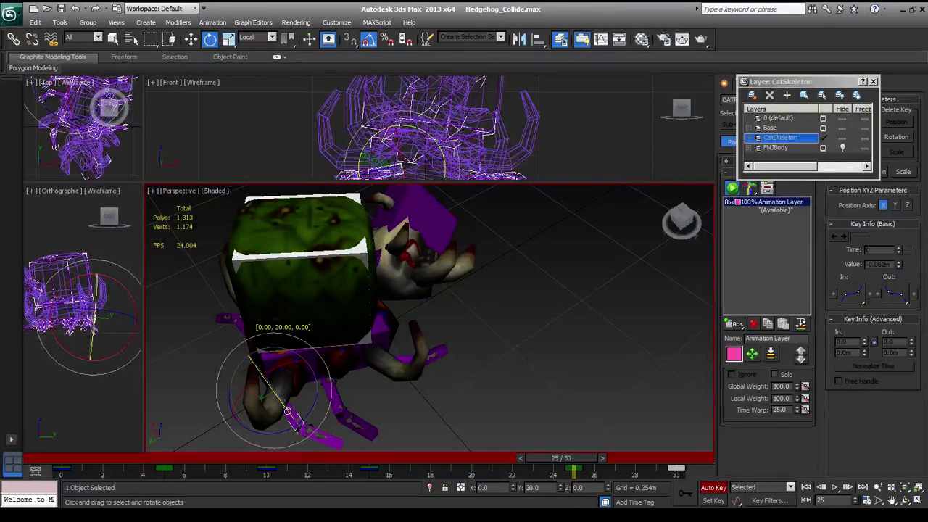
# Scrub through the animation to frame 30 and hide the CatSkeleton layer.
pyautogui.moveTo(551, 458); pyautogui.dragTo(422, 458)
pyautogui.moveTo(418, 491); pyautogui.dragTo(803, 456)
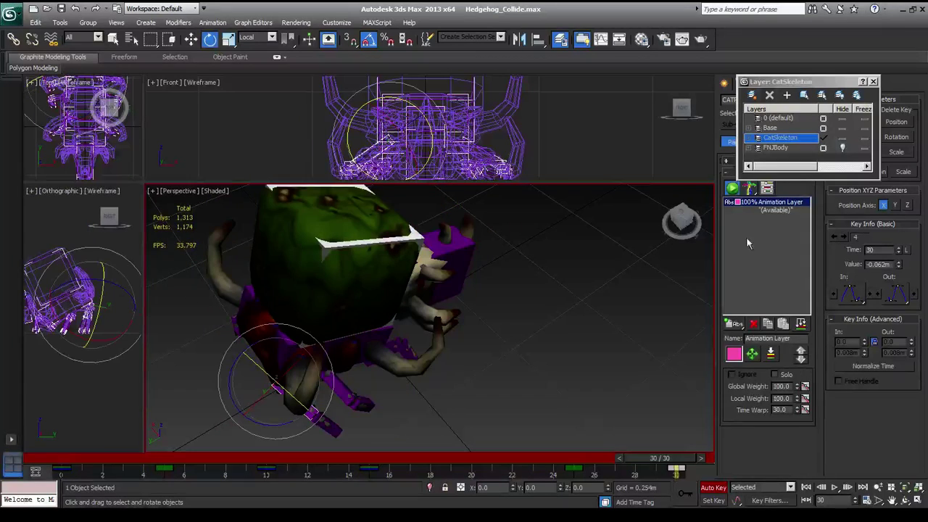
pyautogui.click(841, 138)
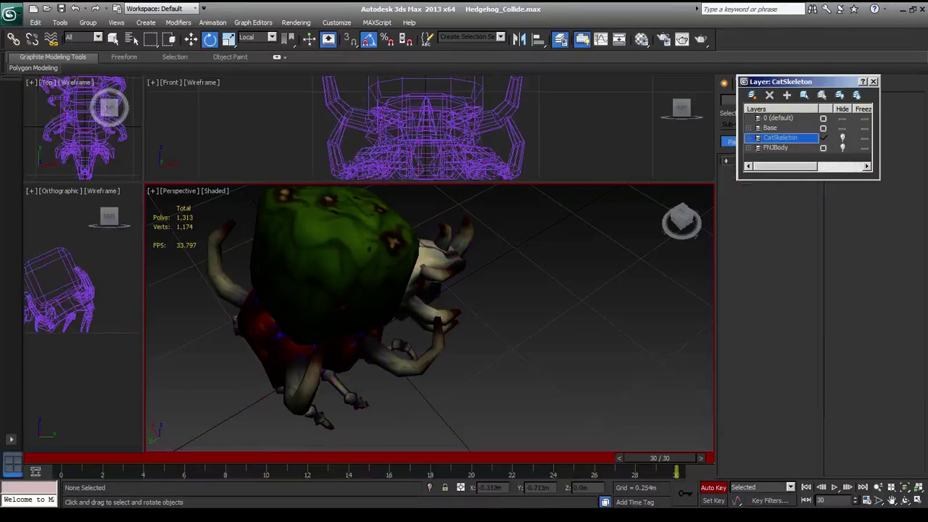
# Play the animation and examine the creature's motion from a distance and from above.
pyautogui.scroll(-5, 502, 328)
pyautogui.keyDown('alt'); pyautogui.moveTo(502, 328); pyautogui.dragTo(536, 326, button='middle'); pyautogui.keyUp('alt')
pyautogui.click(834, 488)
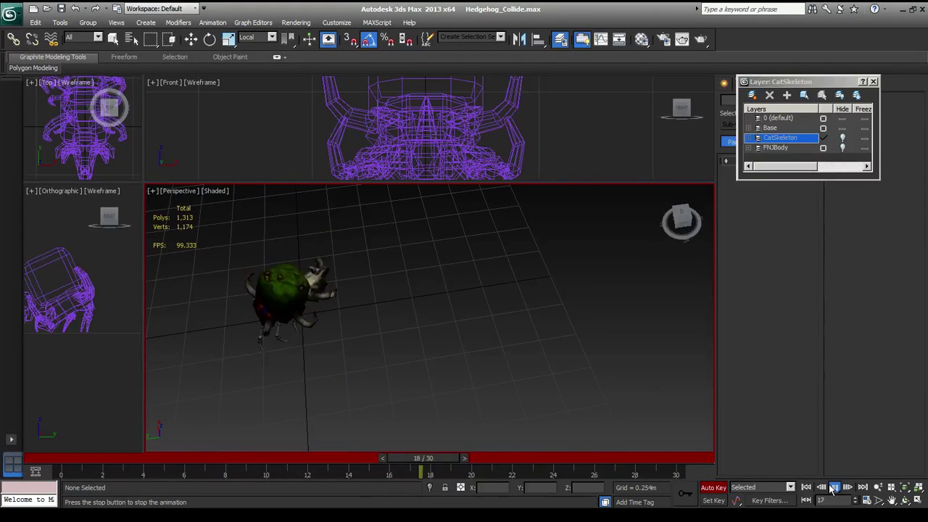
pyautogui.keyDown('alt'); pyautogui.moveTo(429, 248); pyautogui.dragTo(358, 341, button='middle'); pyautogui.keyUp('alt')
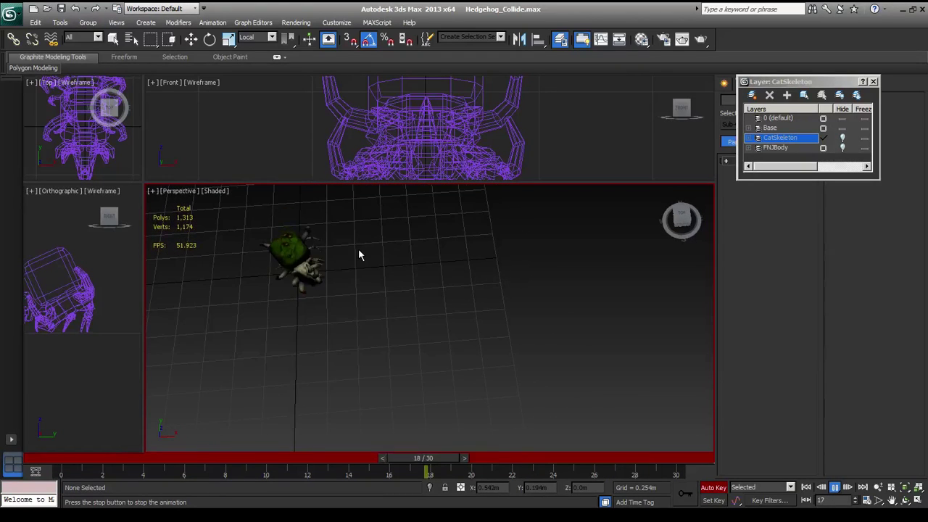
pyautogui.keyDown('alt'); pyautogui.moveTo(358, 248); pyautogui.dragTo(380, 321, button='middle'); pyautogui.keyUp('alt')
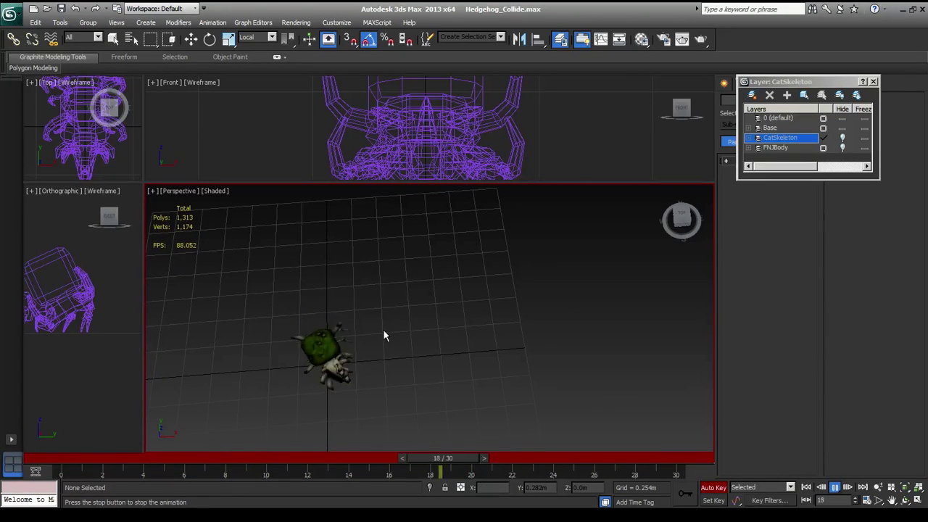
# Show the CatSkeleton layer again and stop the running playback, ready to edit bone rotations.
pyautogui.keyDown('alt'); pyautogui.moveTo(356, 386); pyautogui.dragTo(423, 368, button='middle'); pyautogui.keyUp('alt')
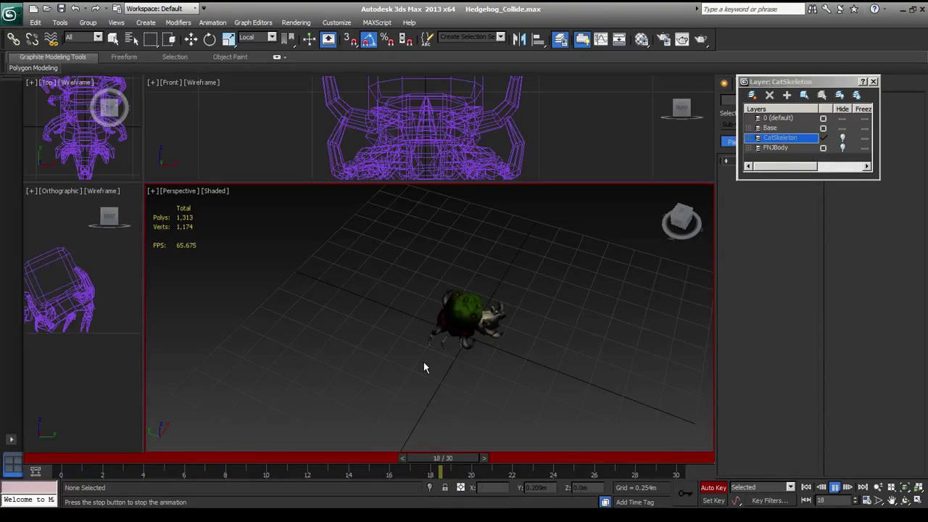
pyautogui.click(842, 147)
pyautogui.press('e')
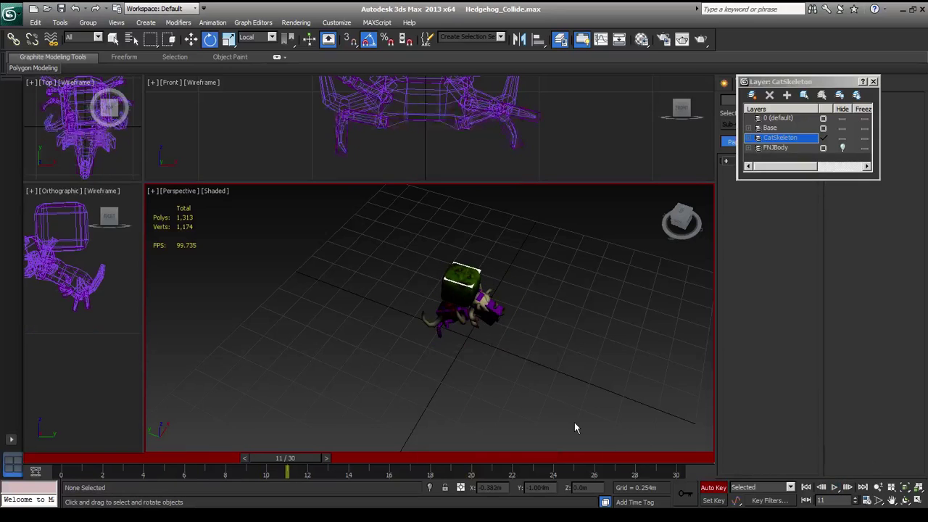
# At frame 25, rotate the upper bones of the rear leg and the neighbouring middle leg.
pyautogui.scroll(6, 564, 391)
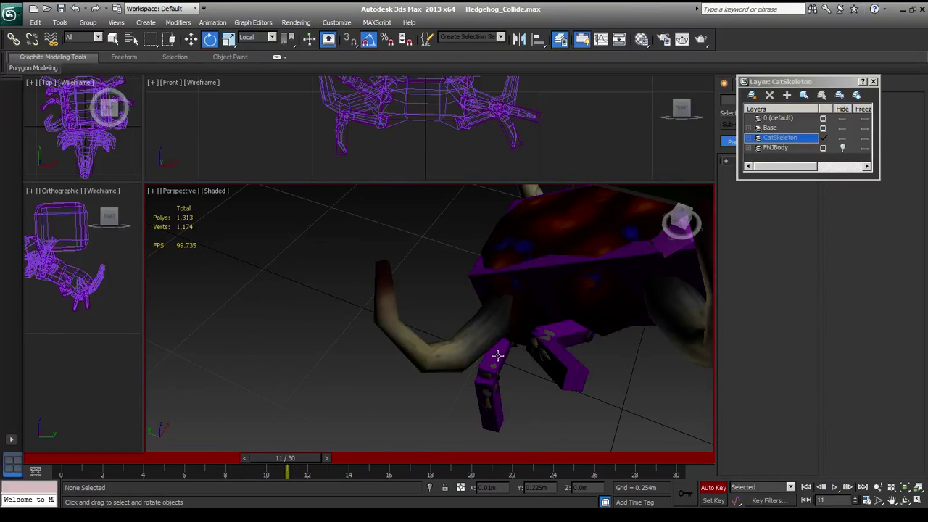
pyautogui.click(497, 362)
pyautogui.scroll(-5, 548, 444)
pyautogui.moveTo(309, 458); pyautogui.dragTo(580, 466)
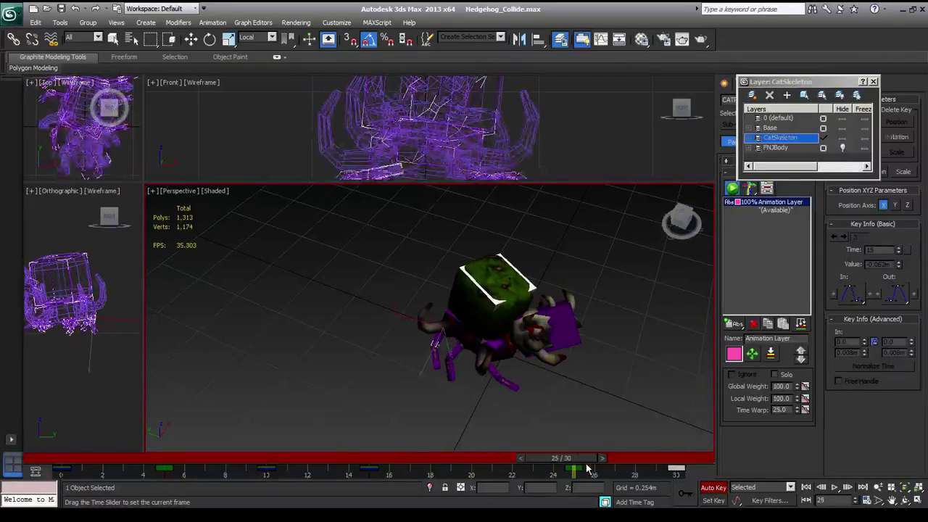
pyautogui.press('e')
pyautogui.moveTo(498, 375); pyautogui.dragTo(477, 368)
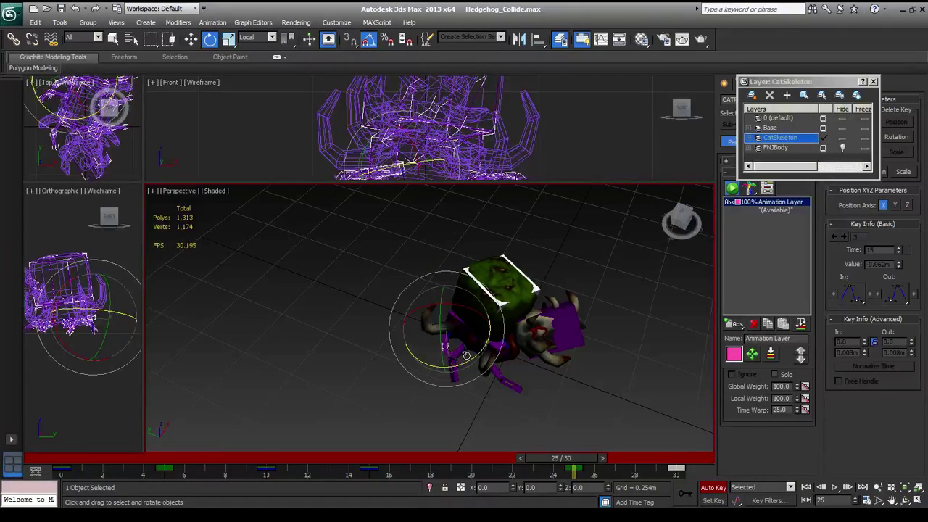
pyautogui.click(464, 354)
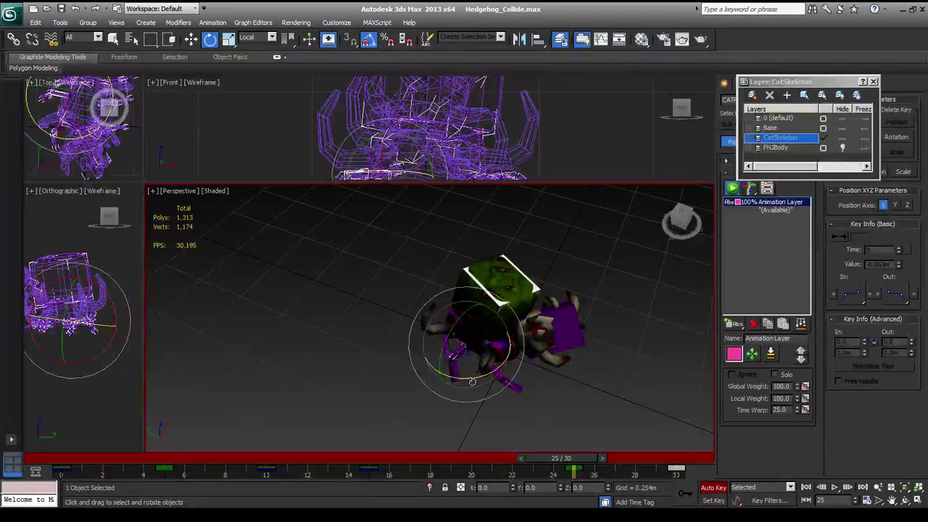
pyautogui.moveTo(471, 381); pyautogui.dragTo(492, 388)
# Scrub to frame 30, hide the CatSkeleton layer and play the animation, examining it from a distance and from the opposite side.
pyautogui.moveTo(598, 457); pyautogui.dragTo(727, 467)
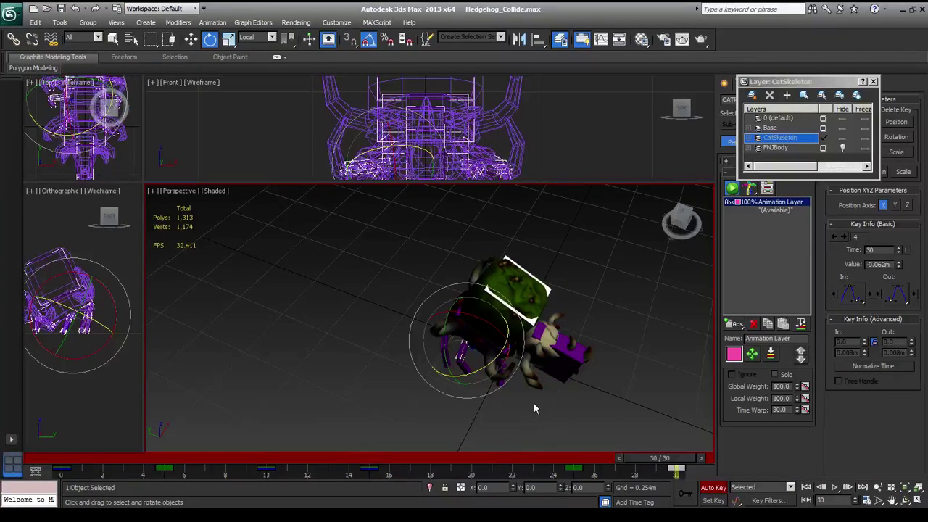
pyautogui.moveTo(842, 147); pyautogui.dragTo(842, 137)
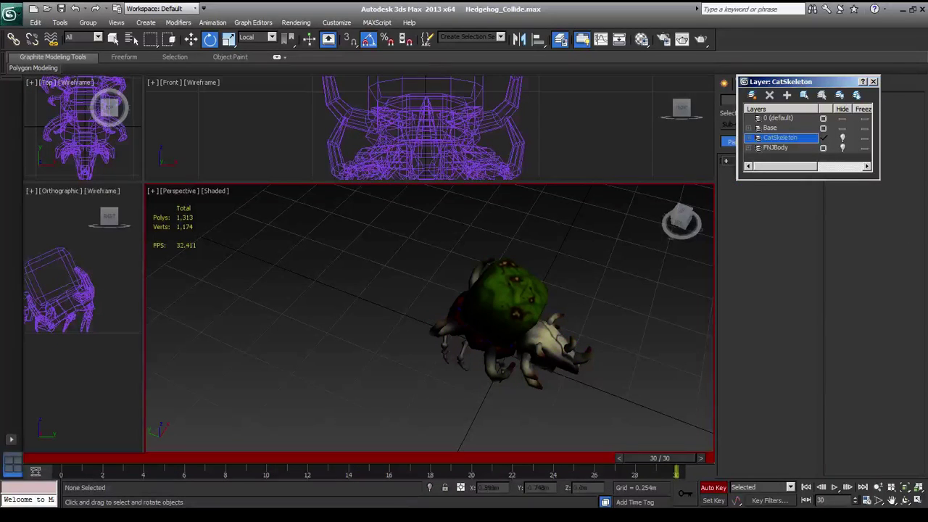
pyautogui.click(834, 487)
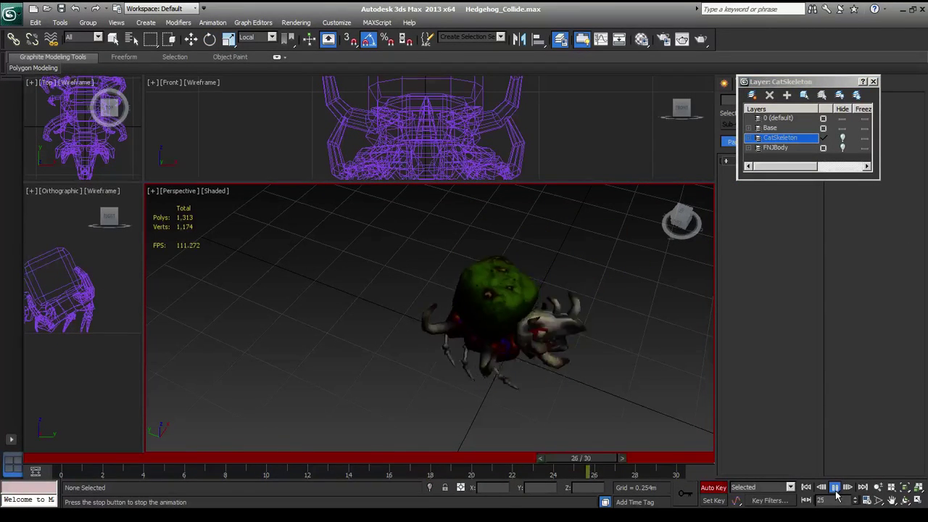
pyautogui.scroll(-10, 618, 344)
pyautogui.keyDown('alt'); pyautogui.moveTo(618, 344); pyautogui.dragTo(566, 346, button='middle'); pyautogui.keyUp('alt')
pyautogui.keyDown('alt'); pyautogui.moveTo(472, 335); pyautogui.dragTo(444, 357, button='middle'); pyautogui.keyUp('alt')
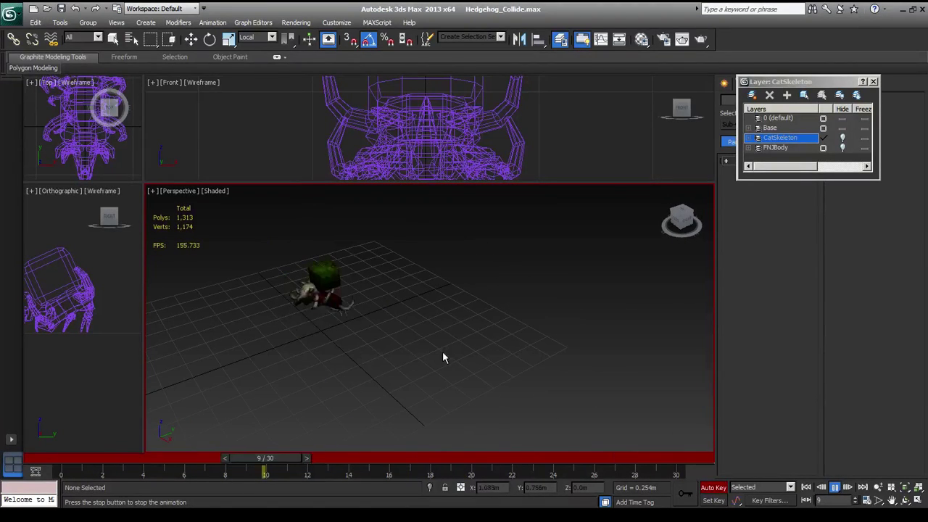
# Switch the main perspective view to orthographic projection and examine the looping animation from several sides.
pyautogui.click(181, 191)
pyautogui.click(225, 242)
pyautogui.keyDown('alt'); pyautogui.moveTo(433, 329); pyautogui.dragTo(408, 343, button='middle'); pyautogui.keyUp('alt')
pyautogui.scroll(6, 408, 343)
pyautogui.keyDown('alt'); pyautogui.moveTo(348, 352); pyautogui.dragTo(585, 323, button='middle'); pyautogui.keyUp('alt')
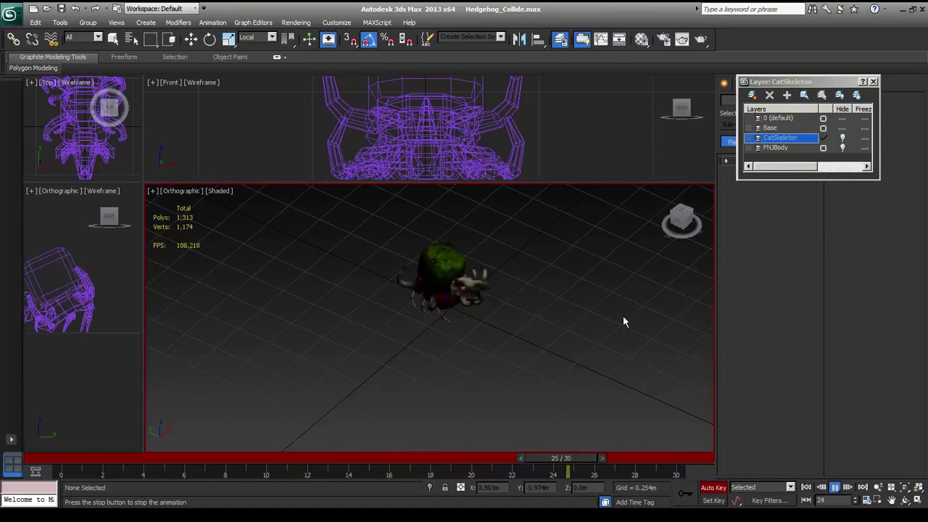
pyautogui.keyDown('alt'); pyautogui.moveTo(430, 320); pyautogui.dragTo(453, 332, button='middle'); pyautogui.keyUp('alt')
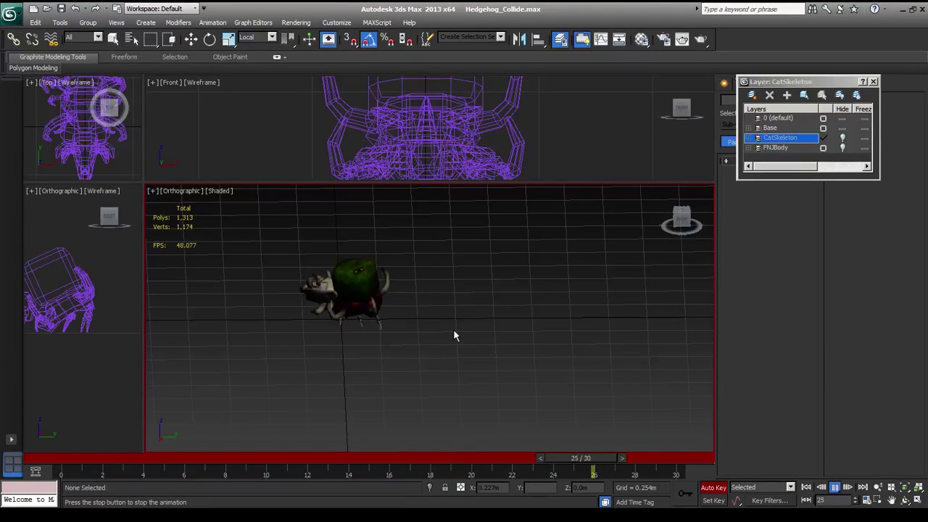
pyautogui.keyDown('alt'); pyautogui.moveTo(431, 307); pyautogui.dragTo(453, 355, button='middle'); pyautogui.keyUp('alt')
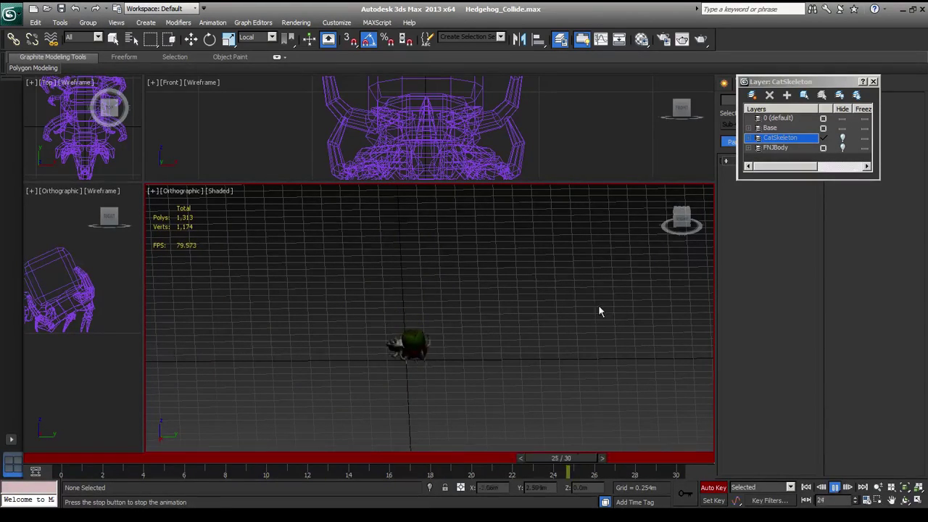
# Stop the playback, show the CatSkeleton layer and scrub between frame 4 and frame 30 to check the cube-shaped shell bone's motion.
pyautogui.click(837, 489)
pyautogui.scroll(5, 514, 398)
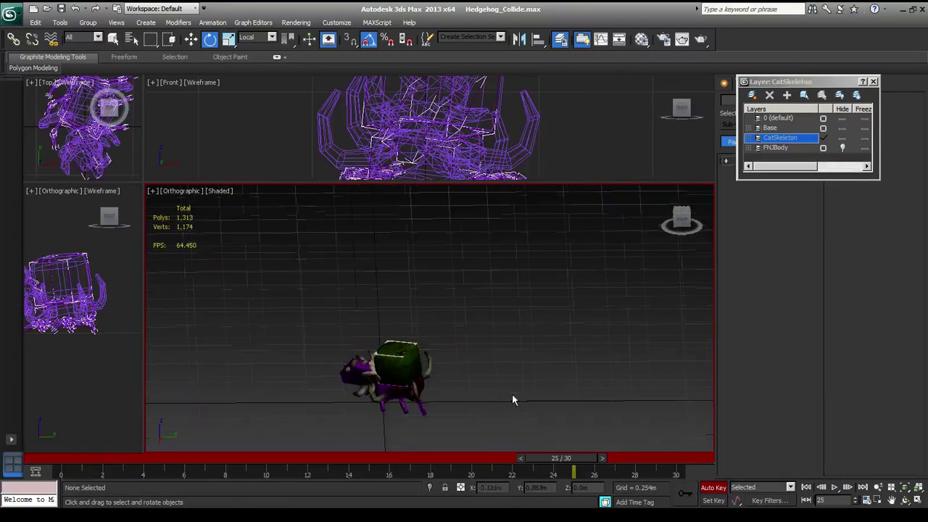
pyautogui.click(411, 353)
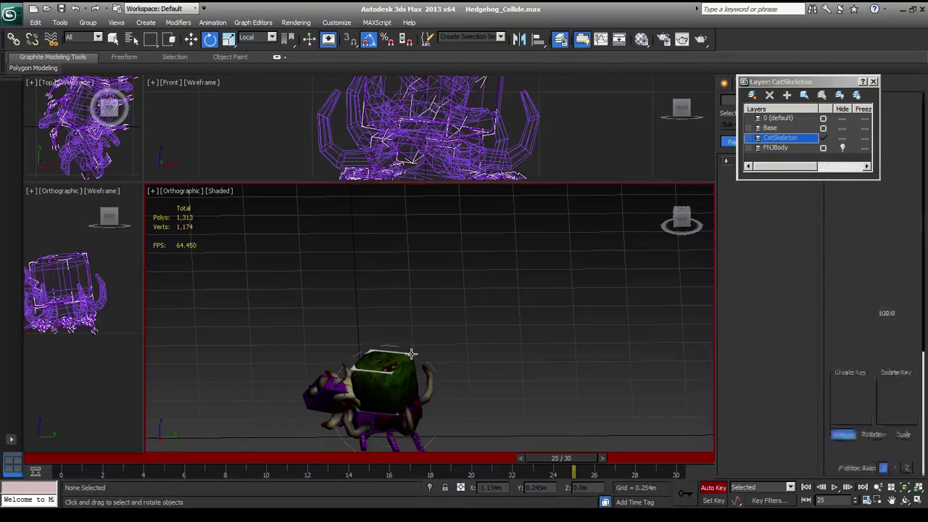
pyautogui.moveTo(383, 458); pyautogui.dragTo(166, 458)
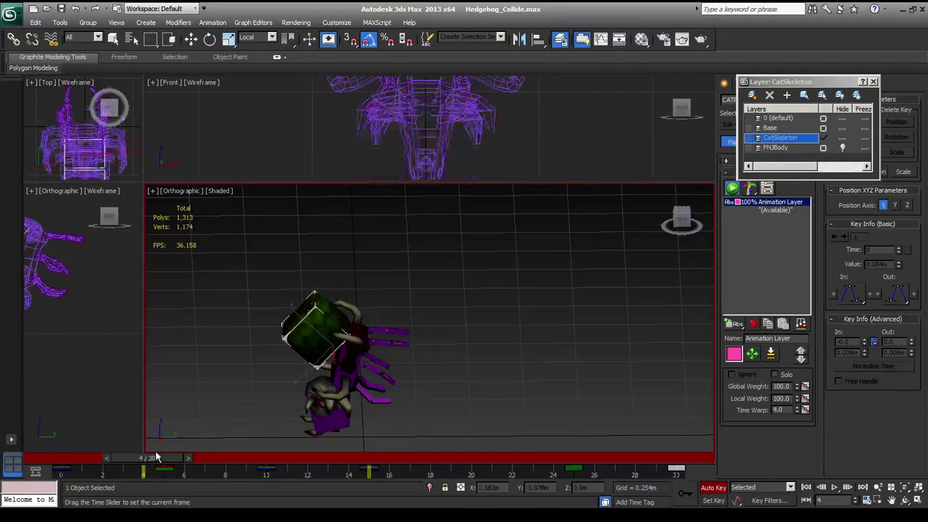
pyautogui.press('e')
pyautogui.press('r')
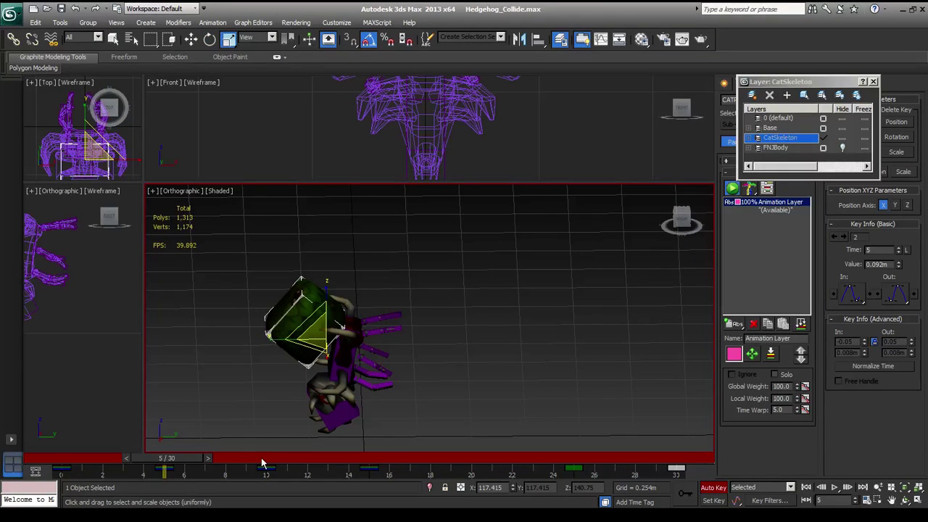
pyautogui.moveTo(183, 458); pyautogui.dragTo(727, 461)
pyautogui.click(599, 402)
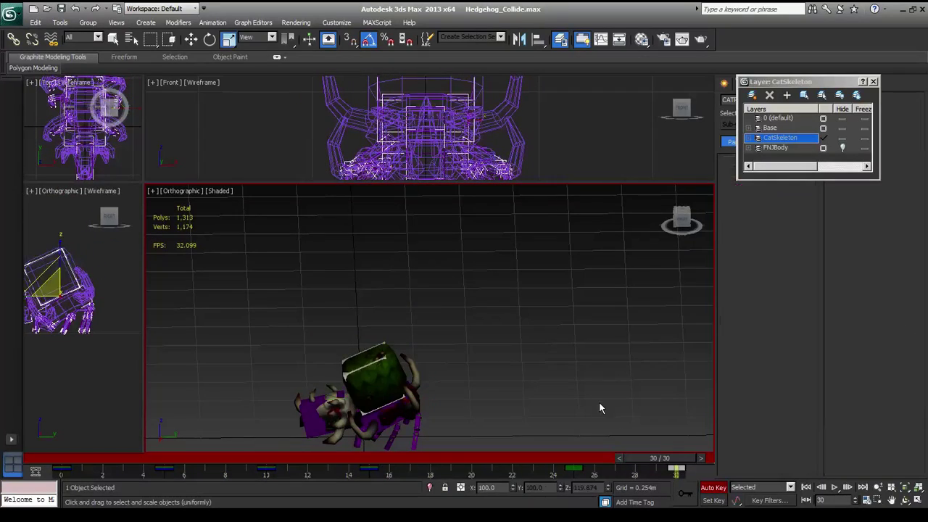
pyautogui.scroll(-4, 589, 409)
pyautogui.scroll(2, 574, 411)
pyautogui.keyDown('alt'); pyautogui.moveTo(573, 416); pyautogui.dragTo(378, 384, button='middle'); pyautogui.keyUp('alt')
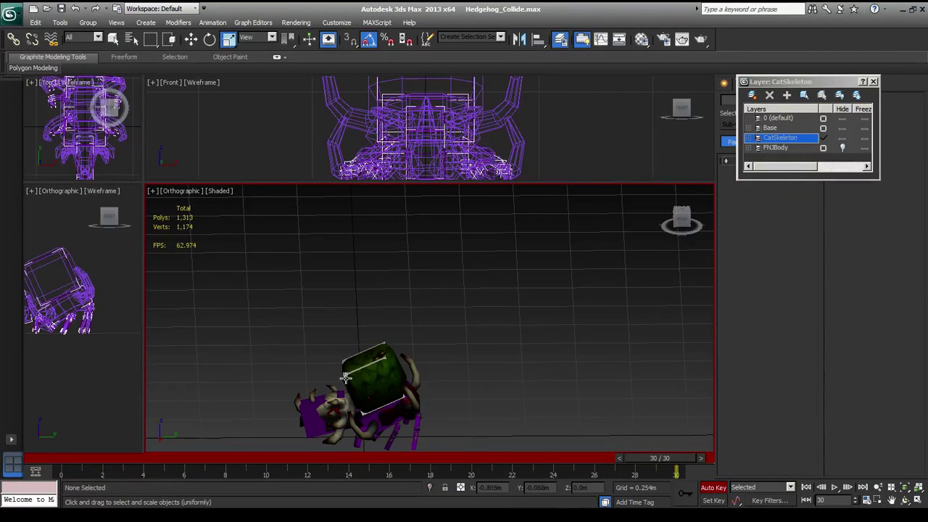
# At frame 15, rotate the cube-shaped shell bone on the creature's back around its local axis.
pyautogui.click(345, 377)
pyautogui.press('e')
pyautogui.moveTo(491, 458); pyautogui.dragTo(383, 455)
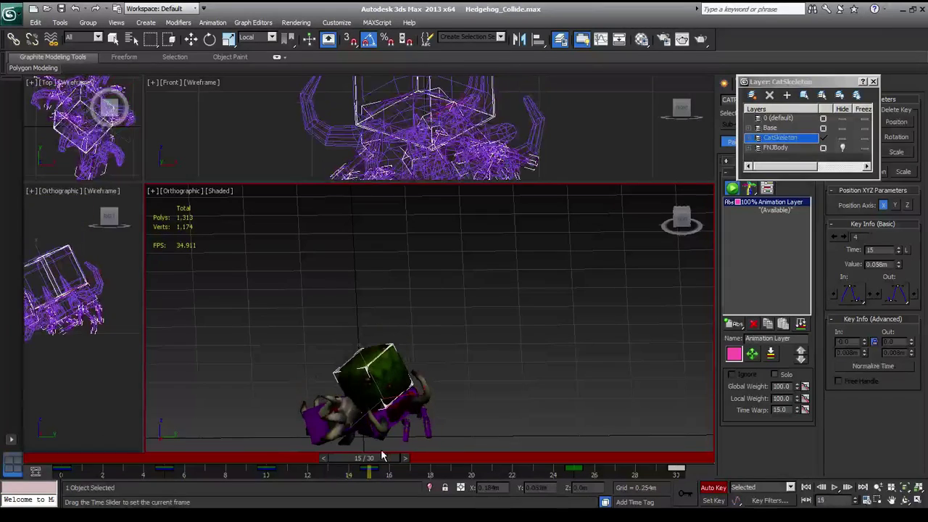
pyautogui.press('e')
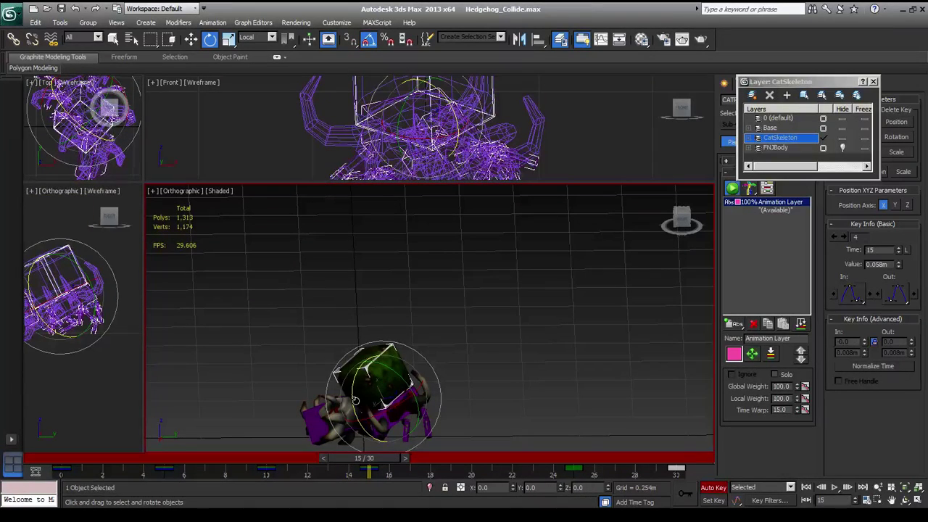
pyautogui.moveTo(355, 401); pyautogui.dragTo(353, 384)
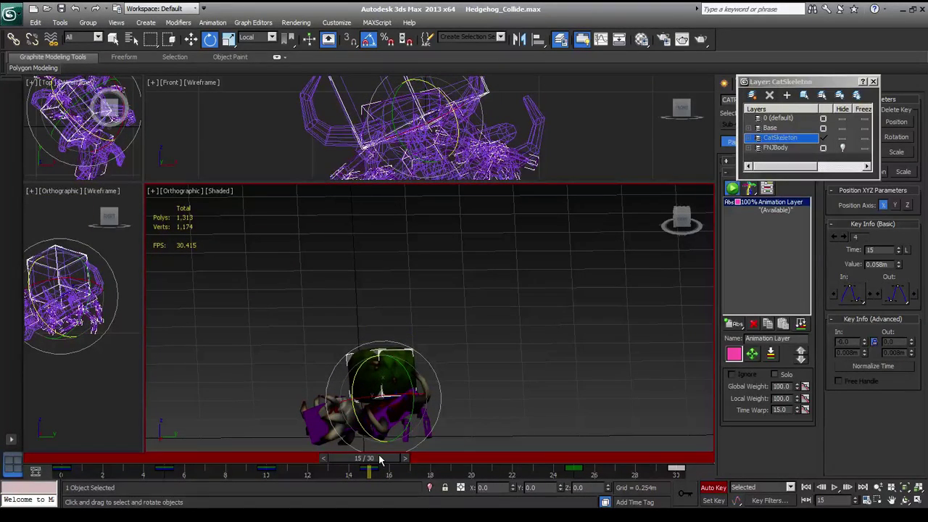
# At frame 25, rotate the shell bone around two of its axes and check the motion up to frame 30.
pyautogui.moveTo(380, 462); pyautogui.dragTo(580, 472)
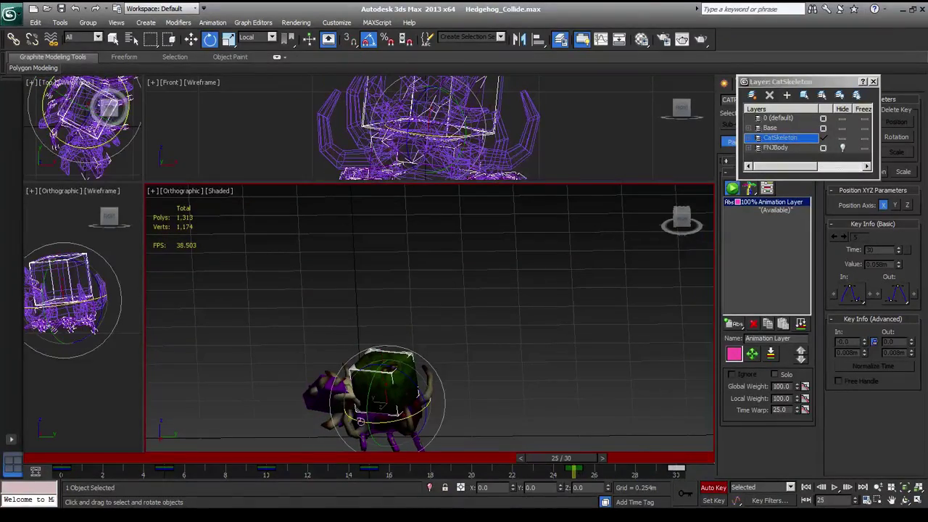
pyautogui.moveTo(390, 419); pyautogui.dragTo(379, 424)
pyautogui.moveTo(411, 390)
pyautogui.mouseDown()
pyautogui.moveTo(418, 404)
pyautogui.moveTo(415, 395)
pyautogui.mouseUp()
pyautogui.moveTo(563, 461)
pyautogui.mouseDown()
pyautogui.moveTo(151, 471)
pyautogui.moveTo(728, 479)
pyautogui.mouseUp()
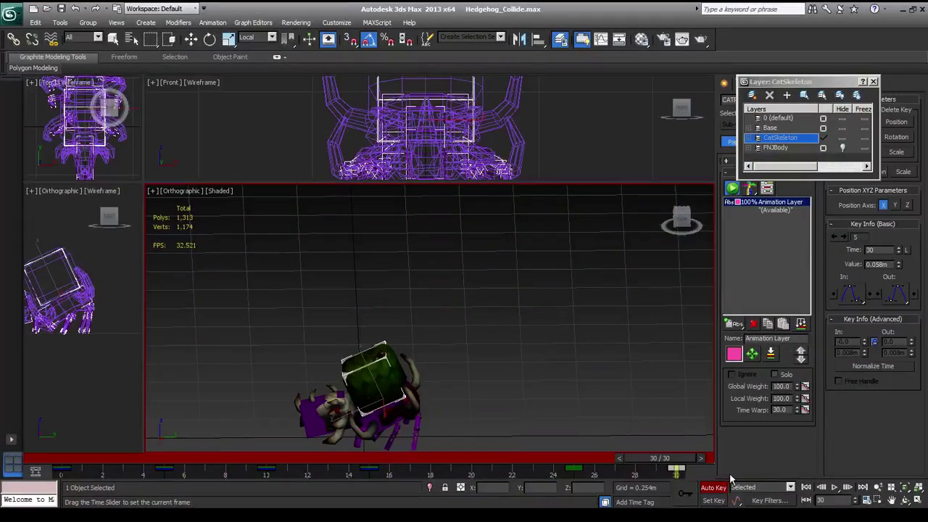
pyautogui.keyDown('alt'); pyautogui.moveTo(385, 413); pyautogui.dragTo(496, 441, button='middle'); pyautogui.keyUp('alt')
pyautogui.moveTo(673, 458)
pyautogui.mouseDown()
pyautogui.moveTo(612, 478)
pyautogui.moveTo(676, 463)
pyautogui.mouseUp()
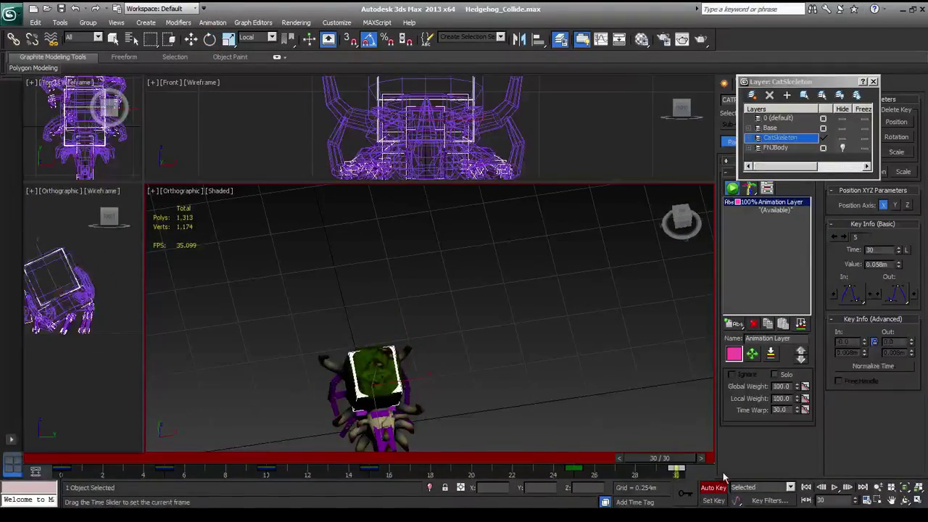
# Deselect the bone, hide the CatSkeleton layer and play the animation to review the shell's motion from above and from the side.
pyautogui.click(630, 398)
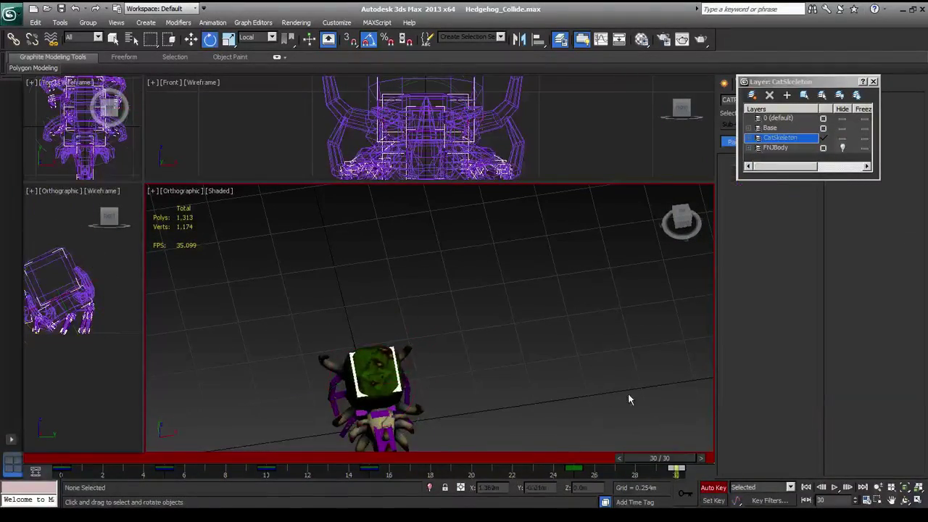
pyautogui.click(843, 138)
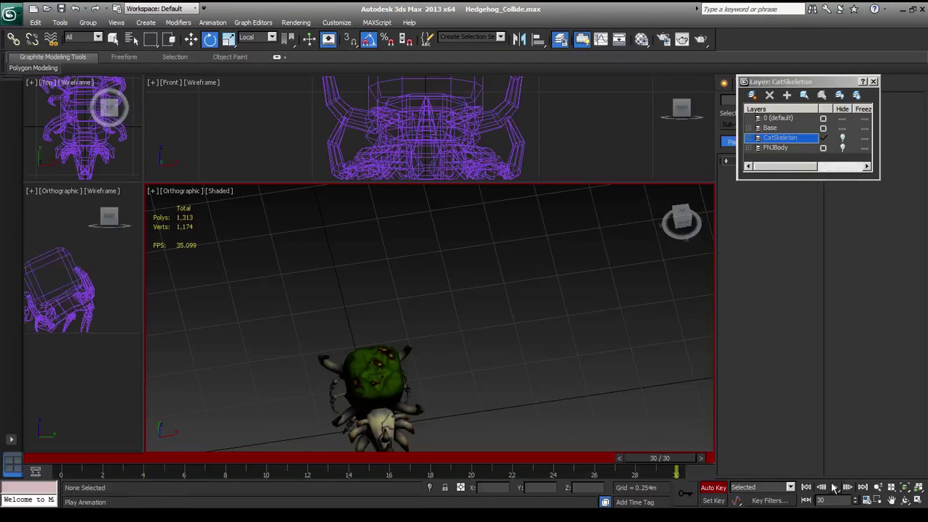
pyautogui.moveTo(389, 419)
pyautogui.keyDown('alt'); pyautogui.mouseDown(button='middle')
pyautogui.moveTo(414, 335)
pyautogui.moveTo(434, 351)
pyautogui.mouseUp(button='middle'); pyautogui.keyUp('alt')
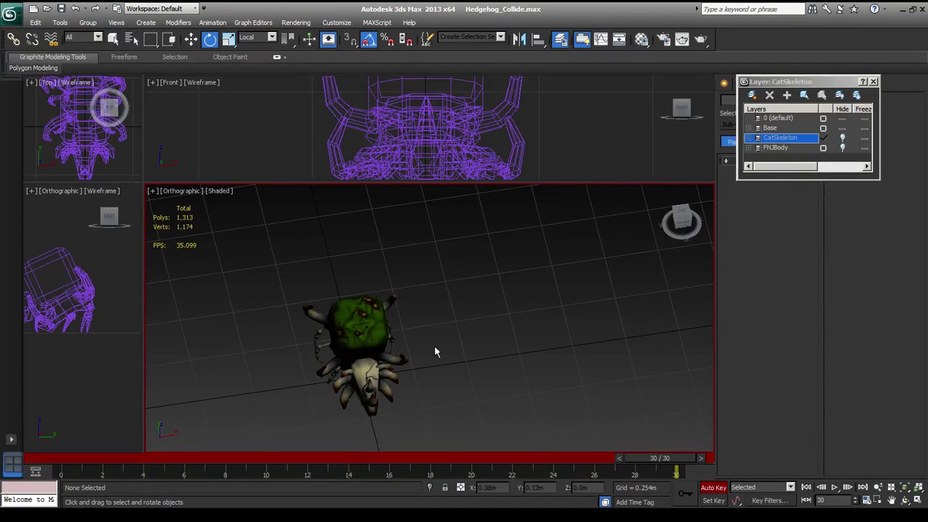
pyautogui.click(834, 488)
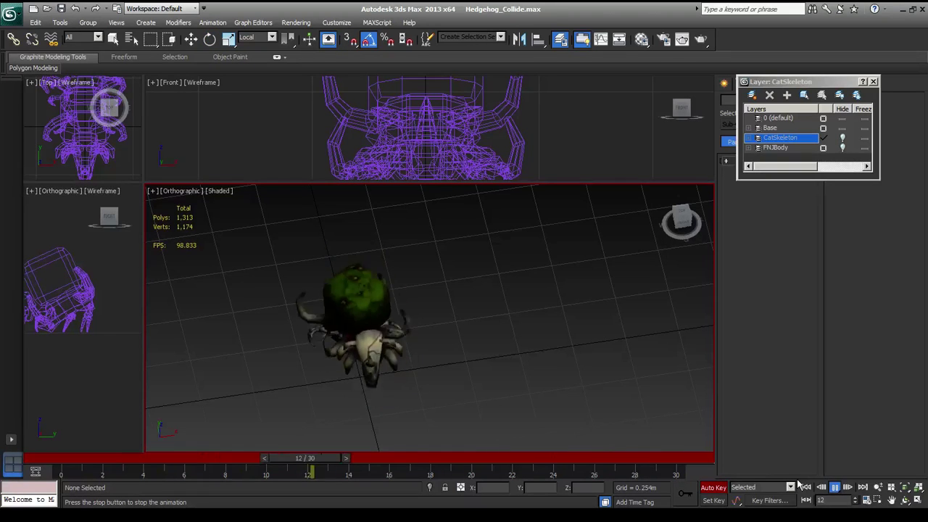
pyautogui.moveTo(567, 375)
pyautogui.keyDown('alt'); pyautogui.mouseDown(button='middle')
pyautogui.moveTo(457, 331)
pyautogui.moveTo(437, 269)
pyautogui.moveTo(433, 326)
pyautogui.mouseUp(button='middle'); pyautogui.keyUp('alt')
pyautogui.scroll(-4, 434, 325)
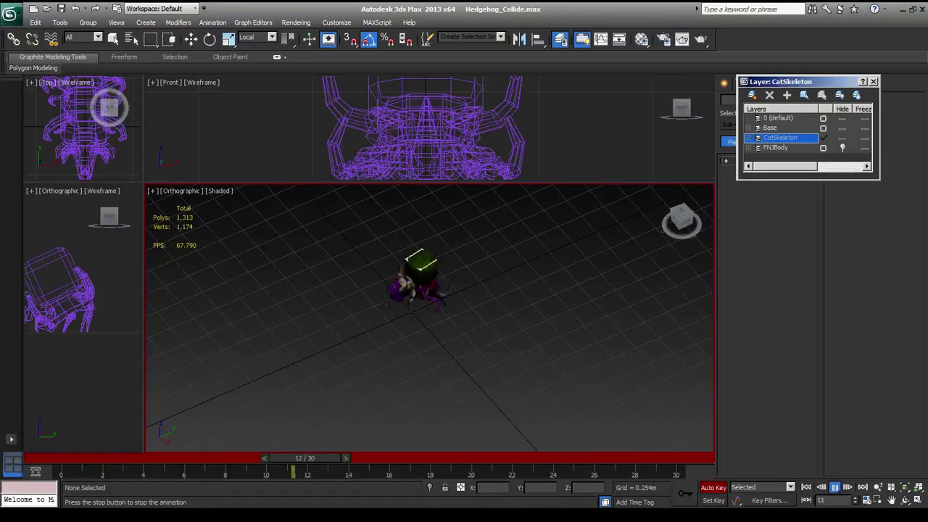
# Close the layer manager and start exporting the scene as FBX into the Hedgehog folder of the Garden animations.
pyautogui.click(872, 81)
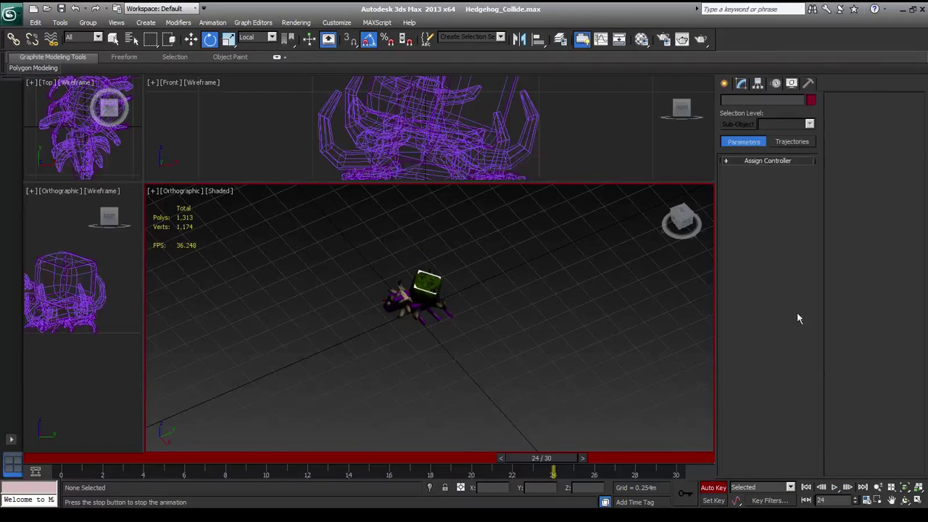
pyautogui.click(9, 13)
pyautogui.click(39, 191)
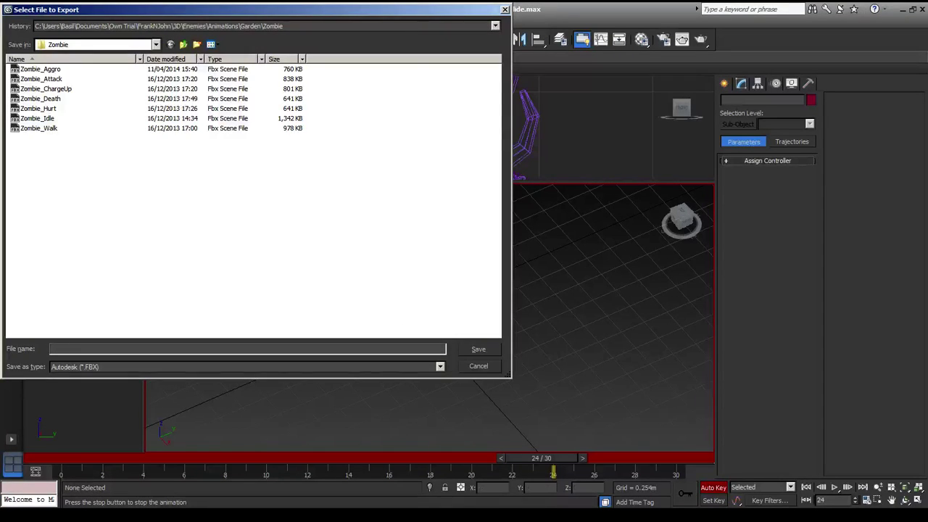
pyautogui.click(183, 44)
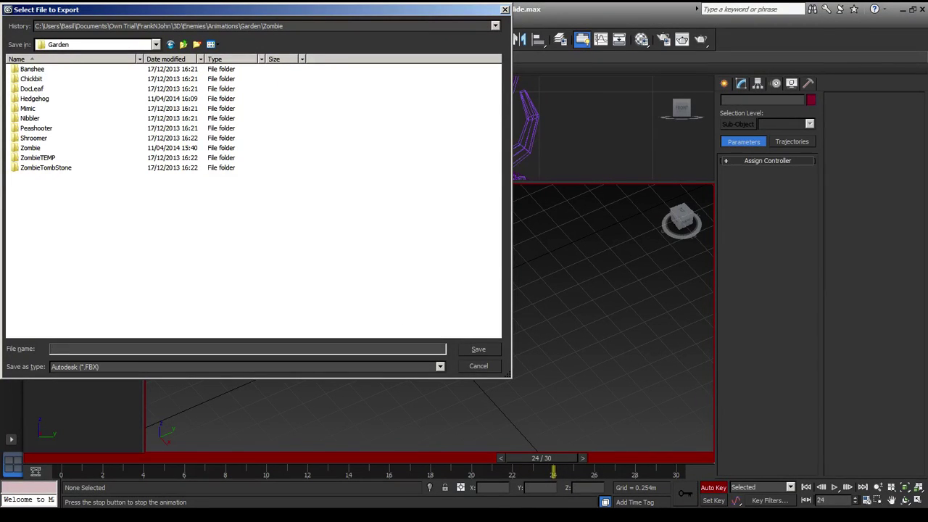
pyautogui.doubleClick(34, 99)
# Name the export file Hedgehog_Collide, based on the existing Hedgehog_Attack name, and export it with the current FBX settings.
pyautogui.click(45, 79)
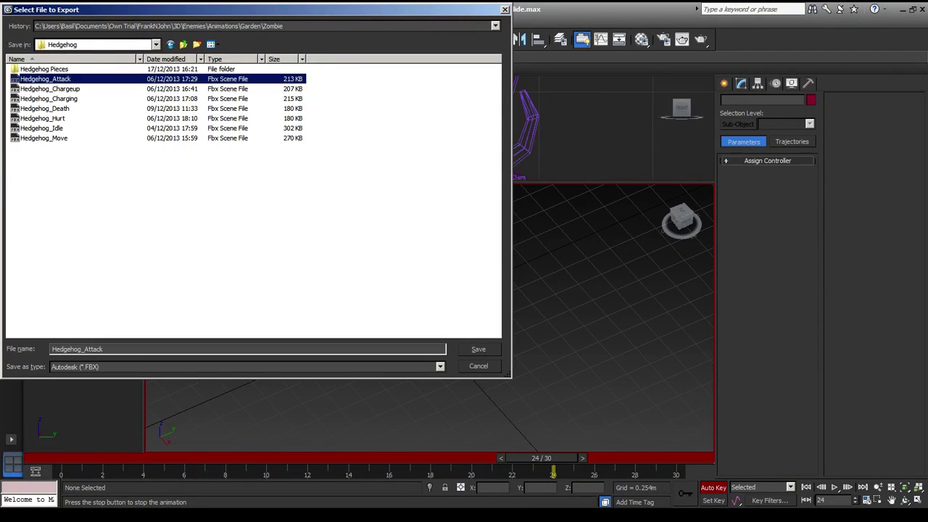
pyautogui.click(92, 349)
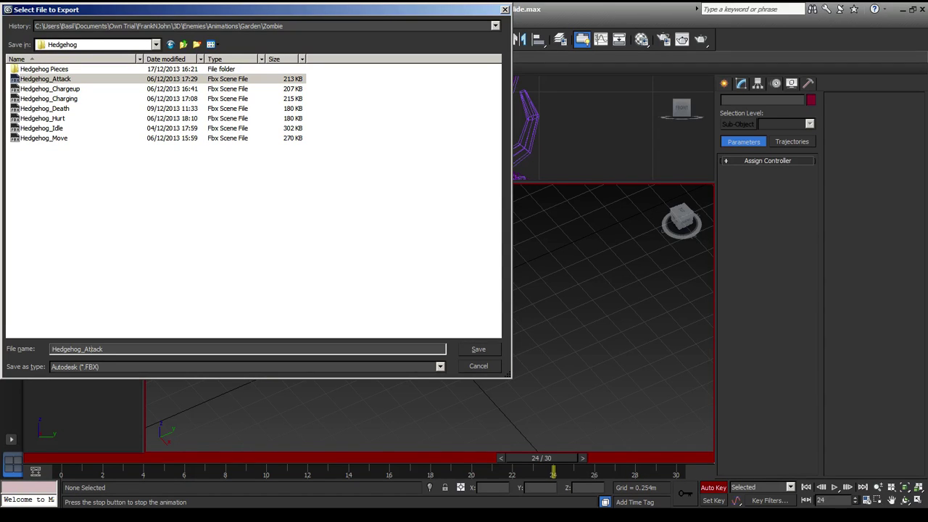
pyautogui.write('Col')
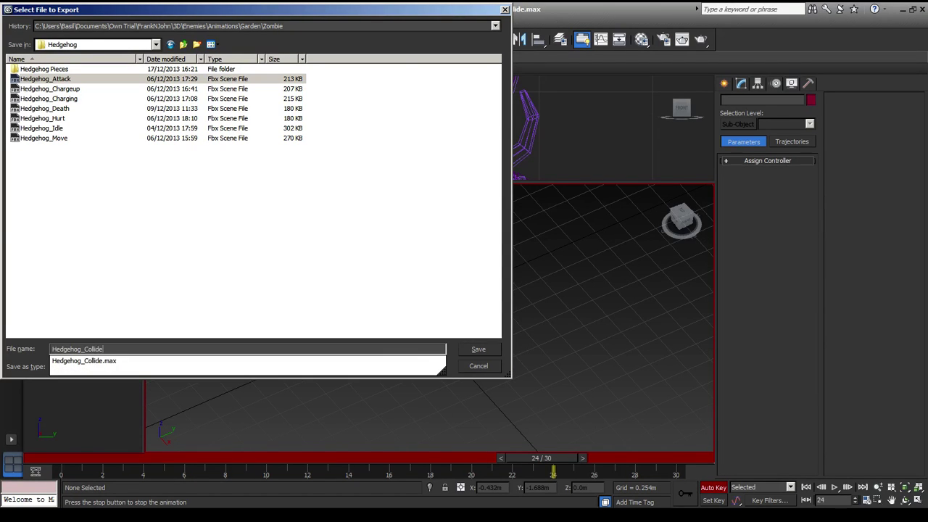
pyautogui.write('lide')
pyautogui.press('Return')
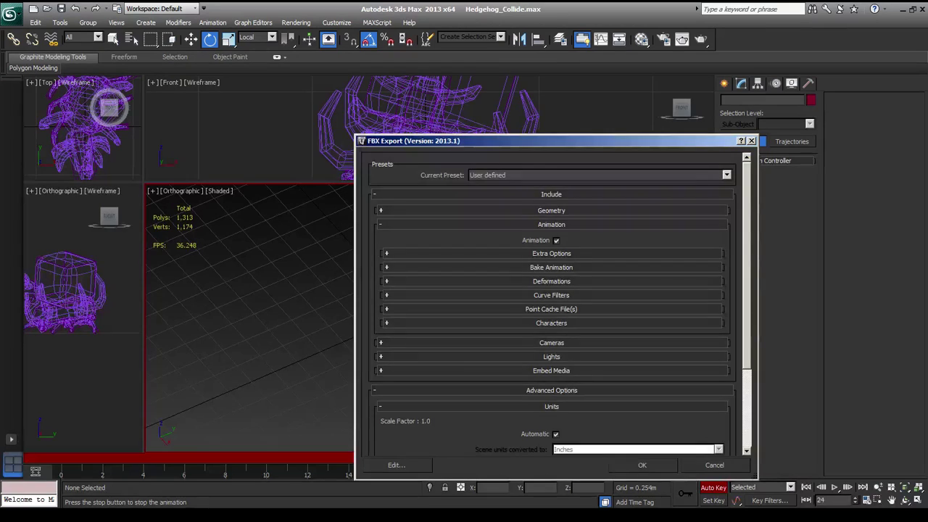
pyautogui.press('Return')
pyautogui.click(642, 436)
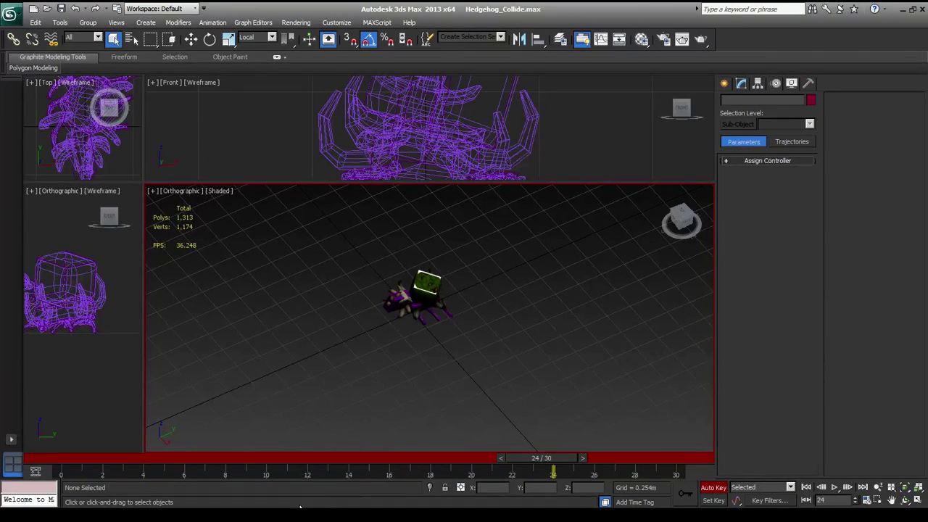
# Switch to the bitSmithGames Twitch page in the browser and read back through the stream chat to its latest messages.
pyautogui.hotkey('alt', 'Tab')
pyautogui.hotkey('alt', 'Tab')
pyautogui.hotkey('alt', 'Tab')
pyautogui.click(84, 9)
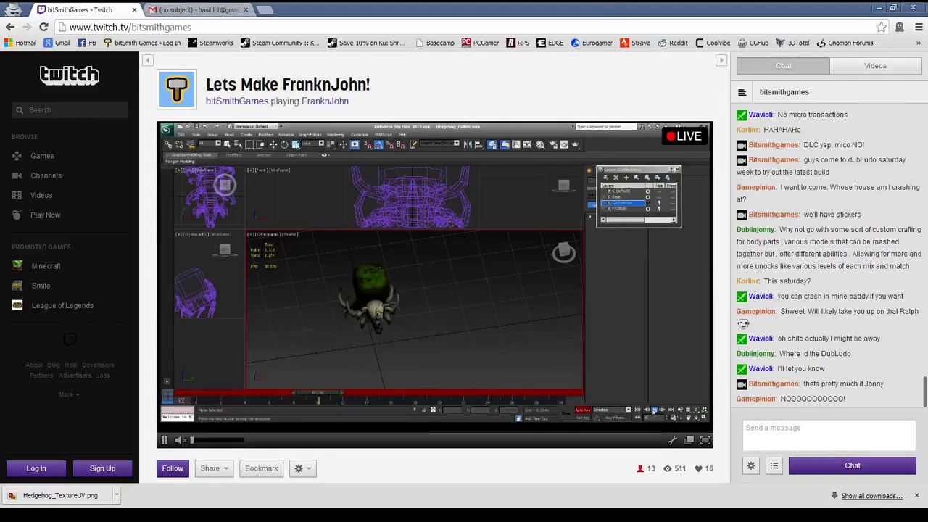
pyautogui.scroll(3, 826, 254)
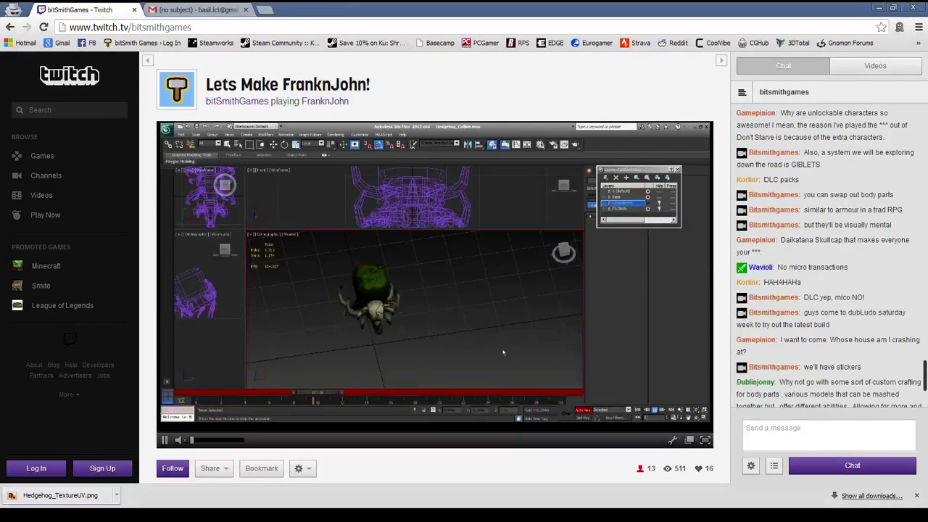
pyautogui.scroll(4, 826, 253)
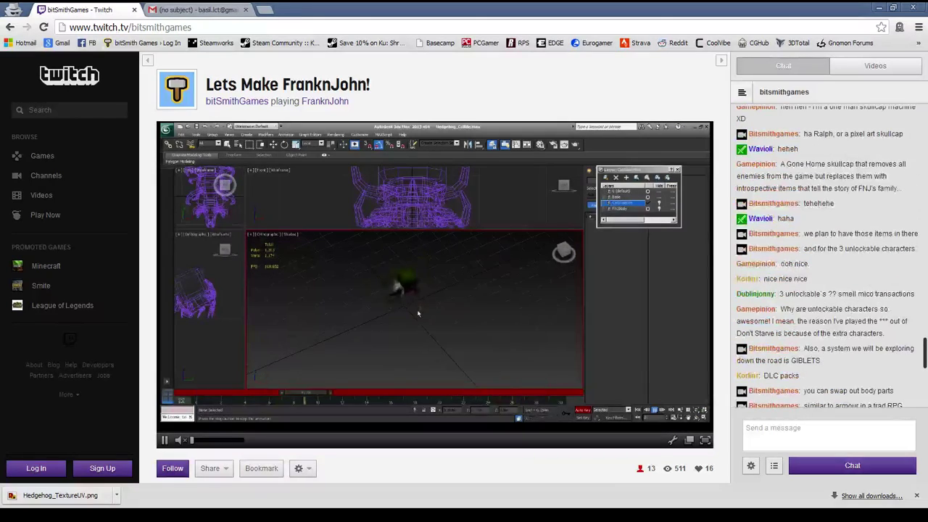
pyautogui.scroll(6, 826, 254)
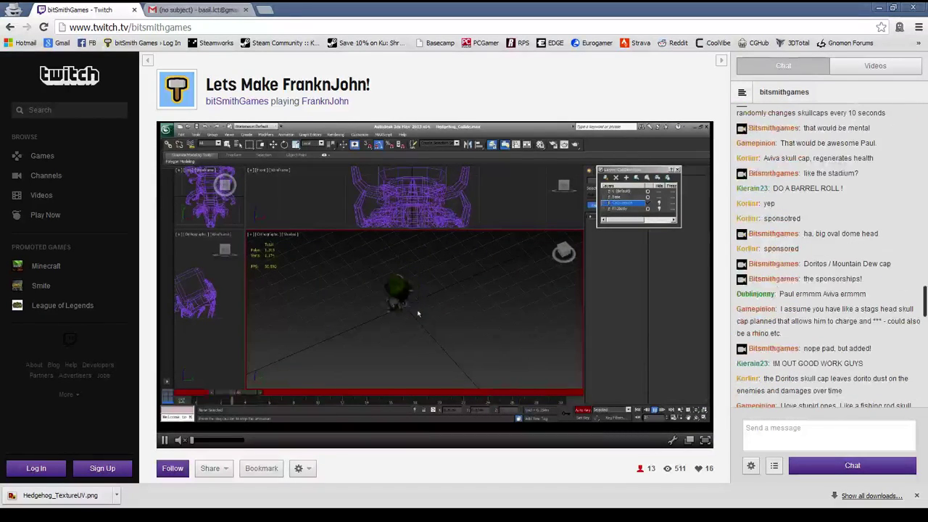
pyautogui.scroll(5, 826, 253)
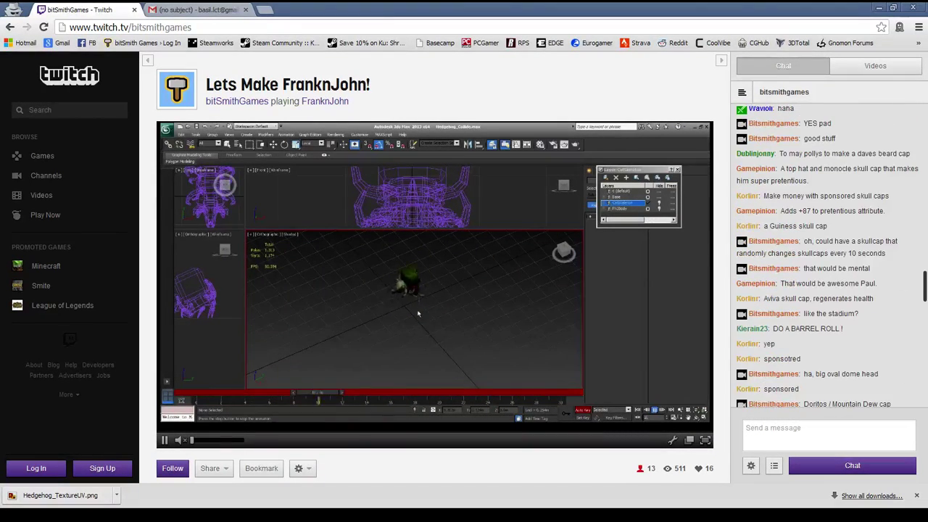
pyautogui.scroll(1, 826, 253)
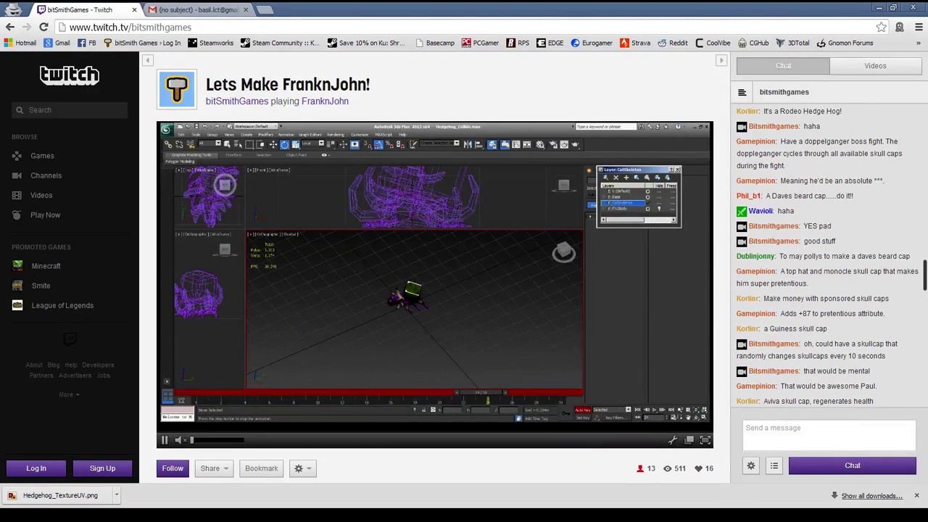
pyautogui.scroll(-10, 826, 254)
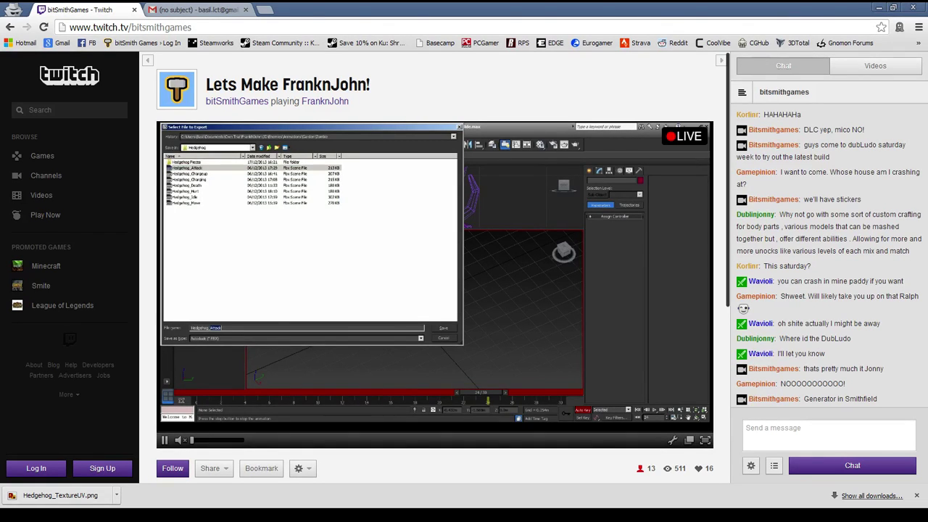
# Switch to Open Broadcaster Software, move its window over the stream page, mute the microphone and minimise the window.
pyautogui.hotkey('alt', 'Tab')
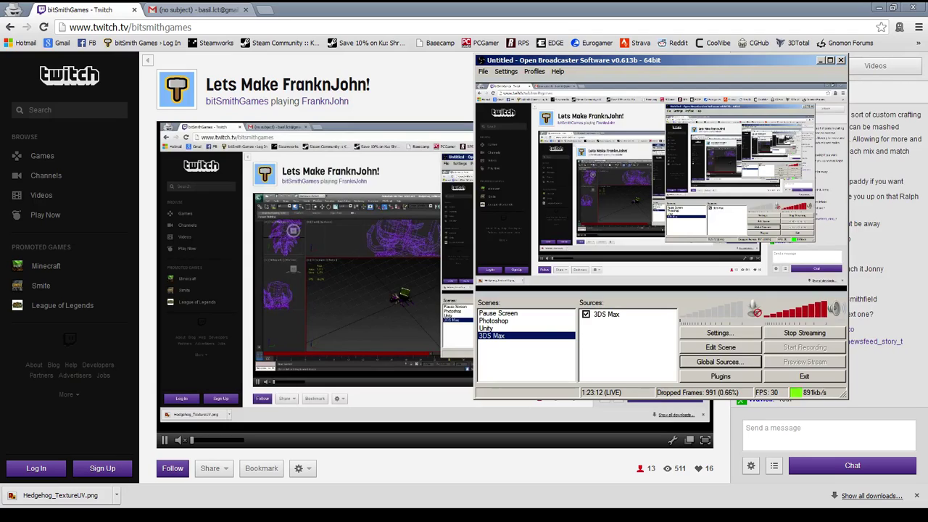
pyautogui.moveTo(616, 60); pyautogui.dragTo(358, 144)
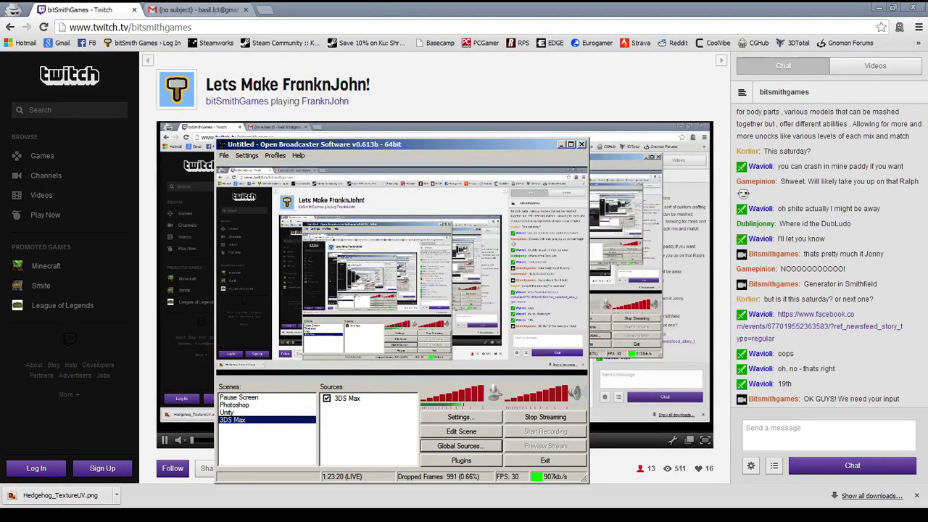
pyautogui.moveTo(435, 144); pyautogui.dragTo(542, 171)
pyautogui.moveTo(469, 170); pyautogui.dragTo(464, 174)
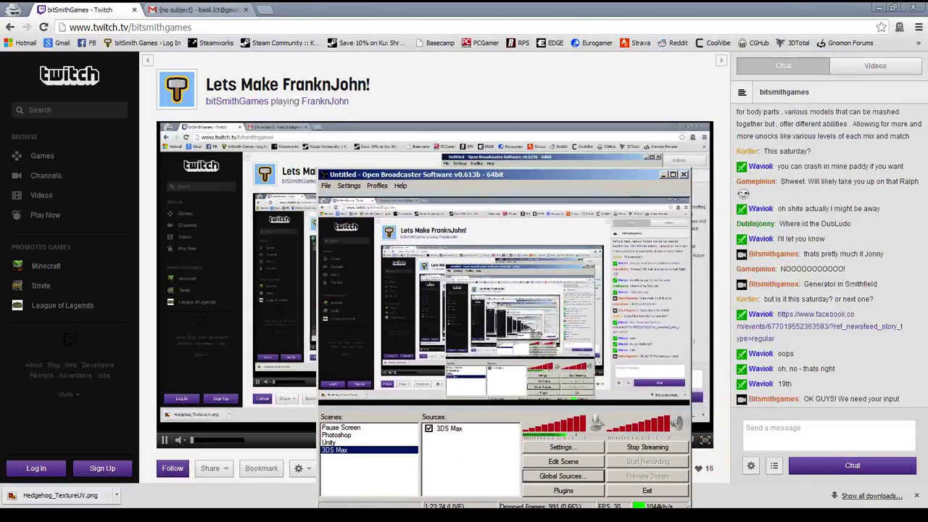
pyautogui.click(596, 423)
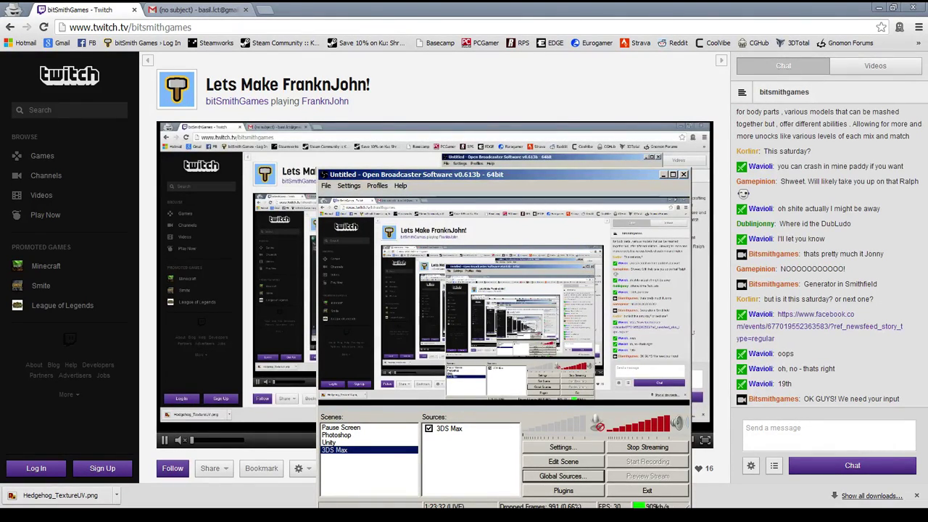
pyautogui.click(661, 174)
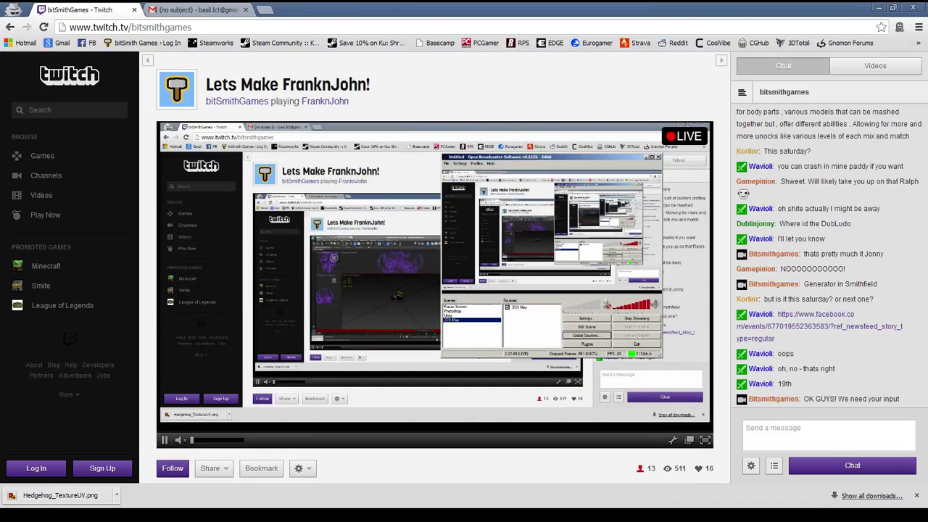